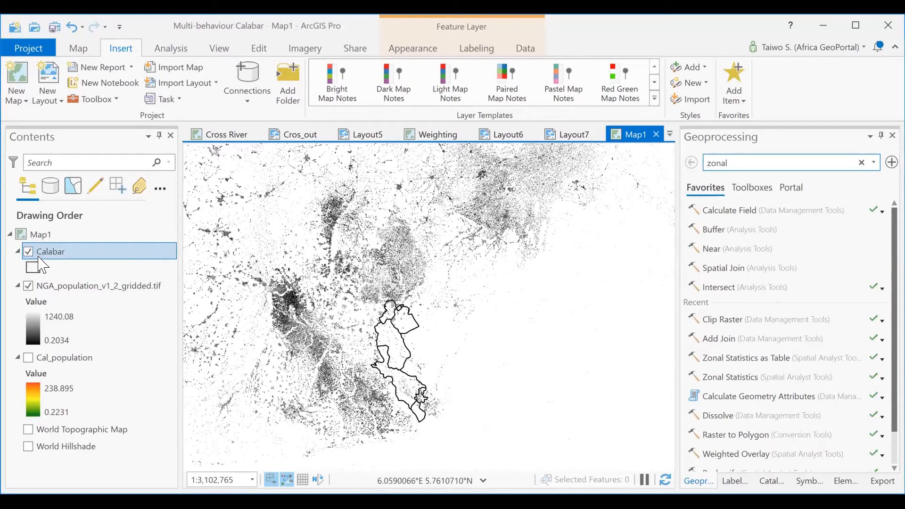
# - Hide the NGA_population_v1_2_gridded.tif layer and inspect the attribute table of the Calabar layer
pyautogui.keyDown('ctrl'); pyautogui.click(101, 286); pyautogui.keyUp('ctrl')
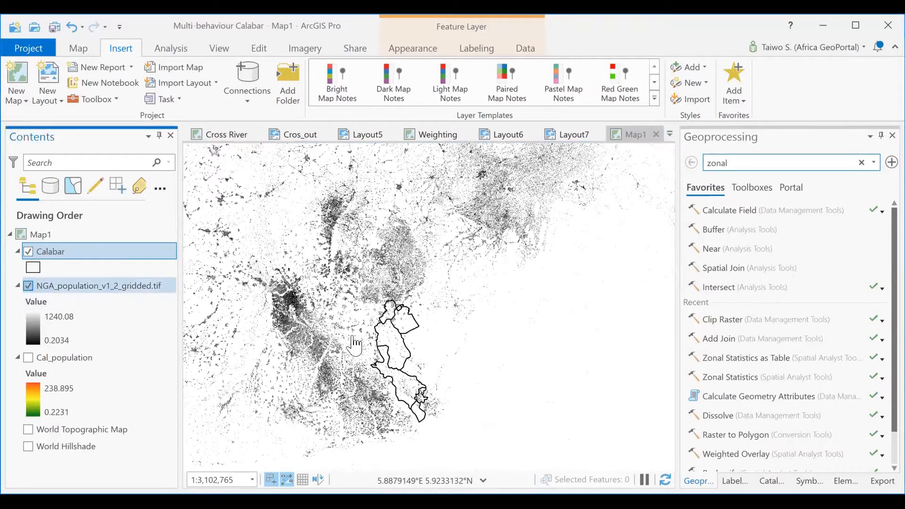
pyautogui.scroll(2, 419, 367)
pyautogui.moveTo(372, 341); pyautogui.dragTo(375, 304)
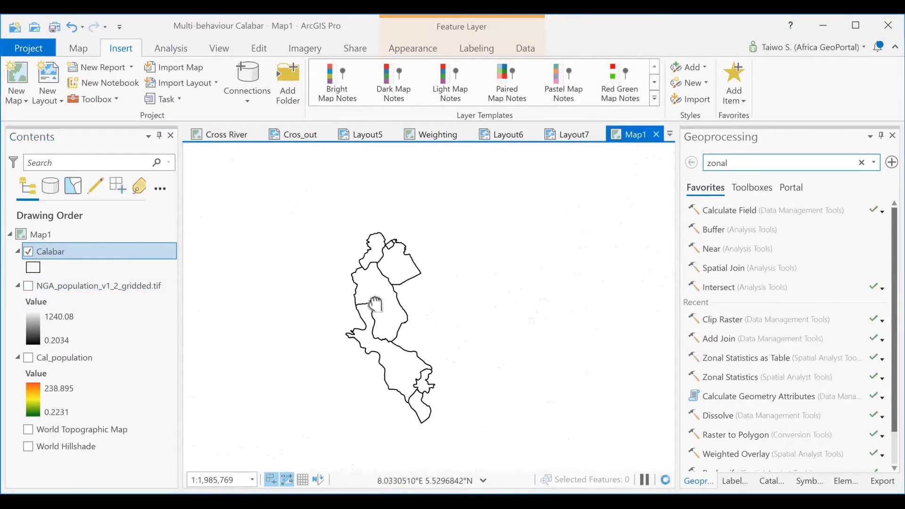
pyautogui.rightClick(78, 252)
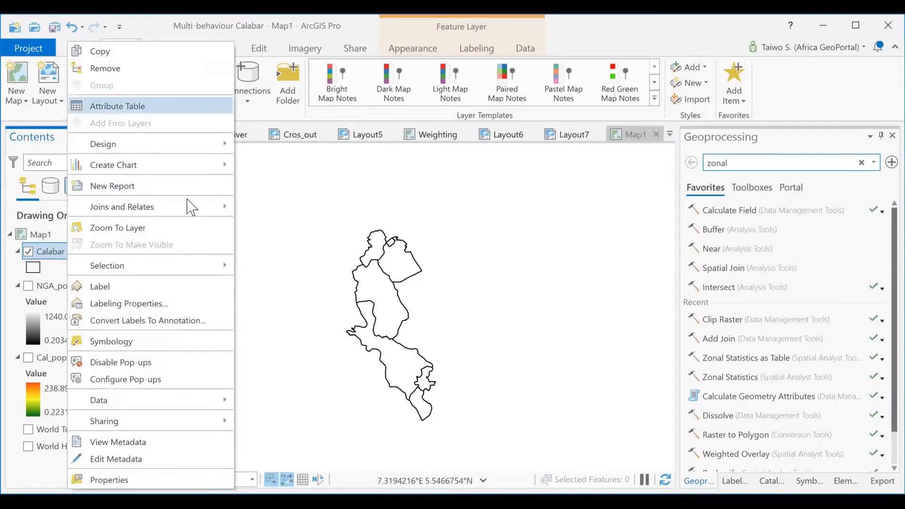
pyautogui.press('Return')
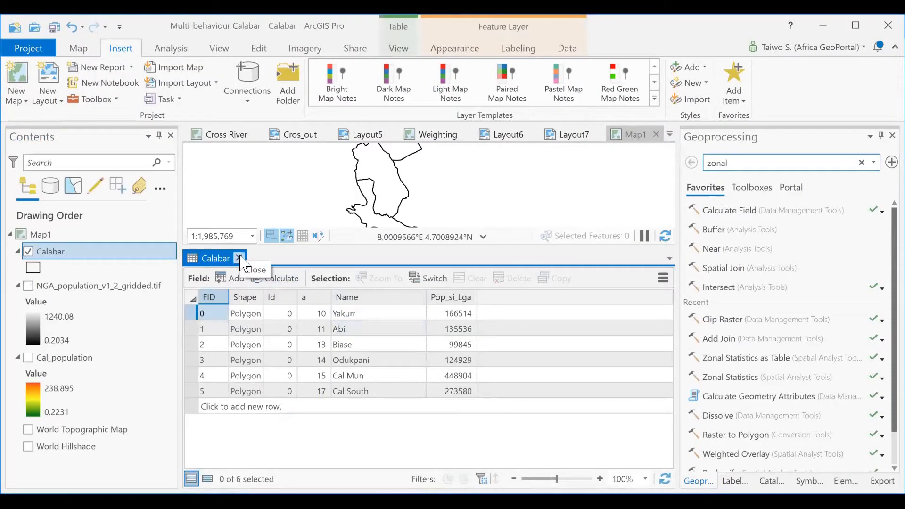
# - Close the Calabar attribute table and turn on labels for the Calabar layer's local government areas
pyautogui.rightClick(98, 258)
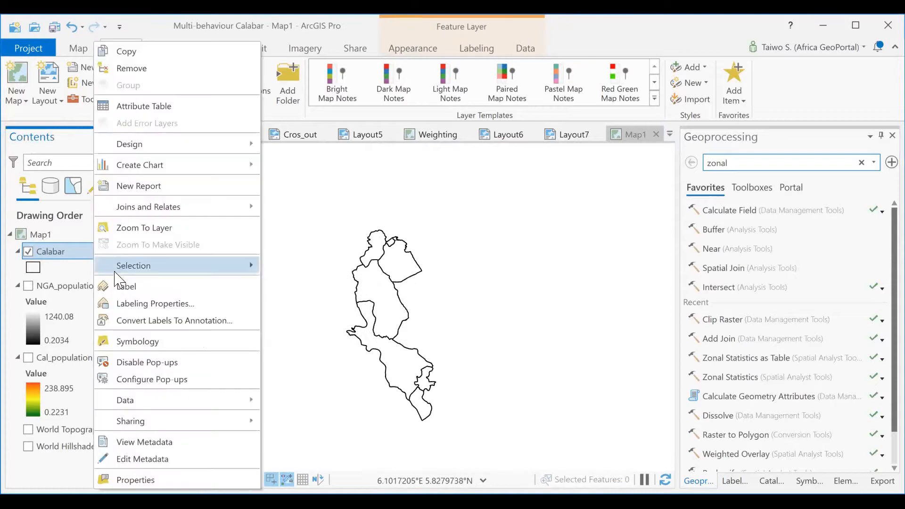
pyautogui.click(152, 286)
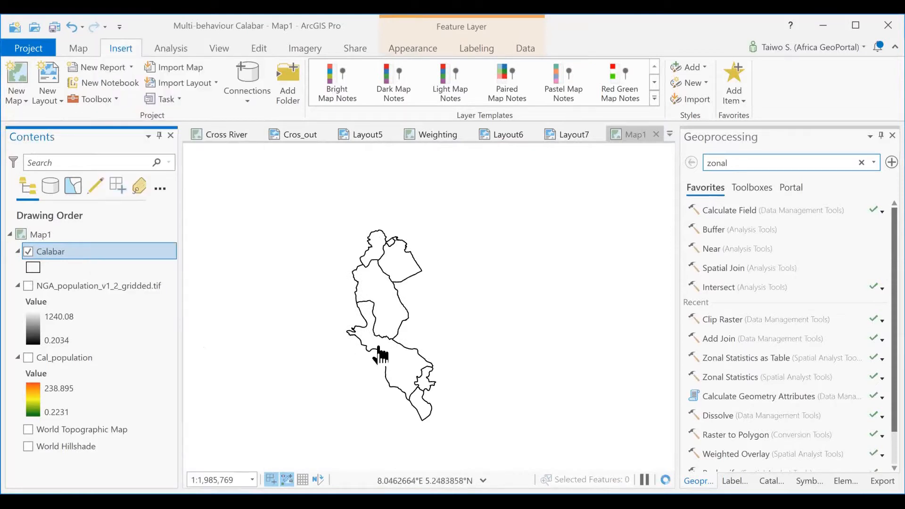
pyautogui.scroll(3, 376, 336)
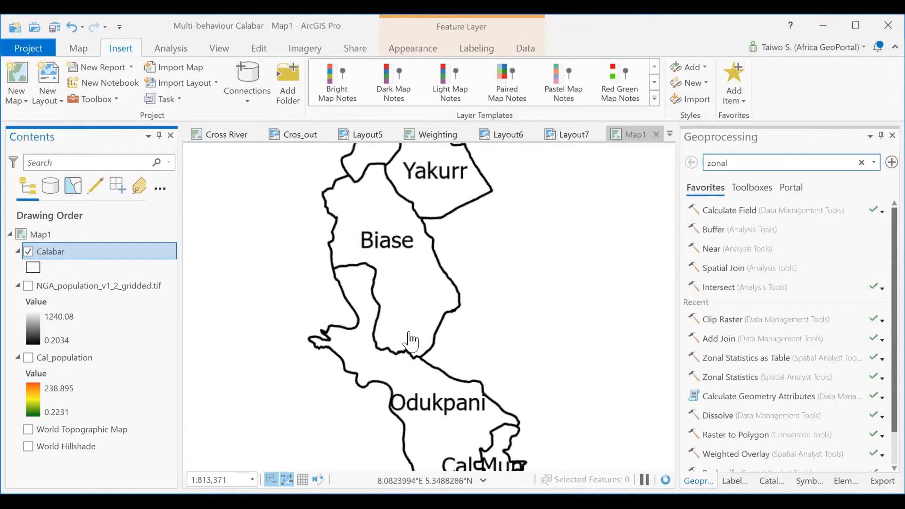
pyautogui.moveTo(427, 380); pyautogui.dragTo(404, 321)
pyautogui.scroll(-2, 405, 336)
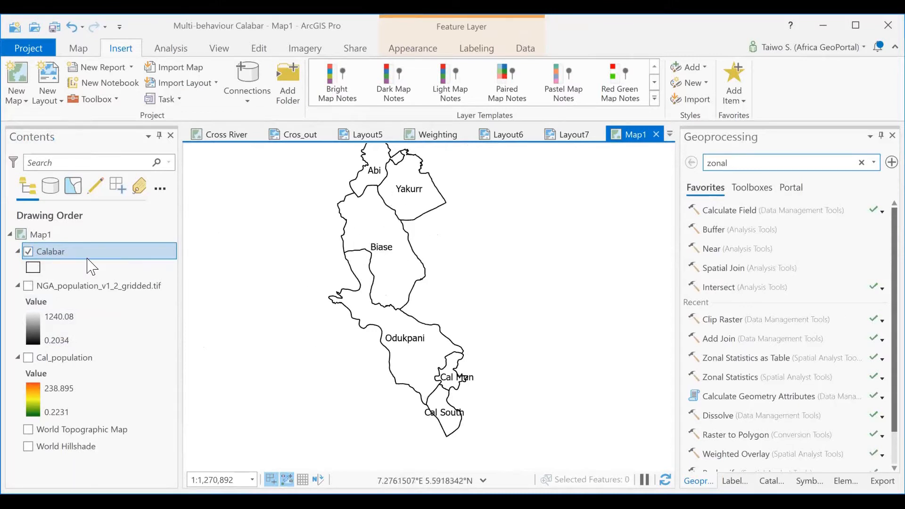
# - Hide the Calabar layer, show the NGA_population_v1_2_gridded.tif raster and examine its population distribution at several scales
pyautogui.click(29, 252)
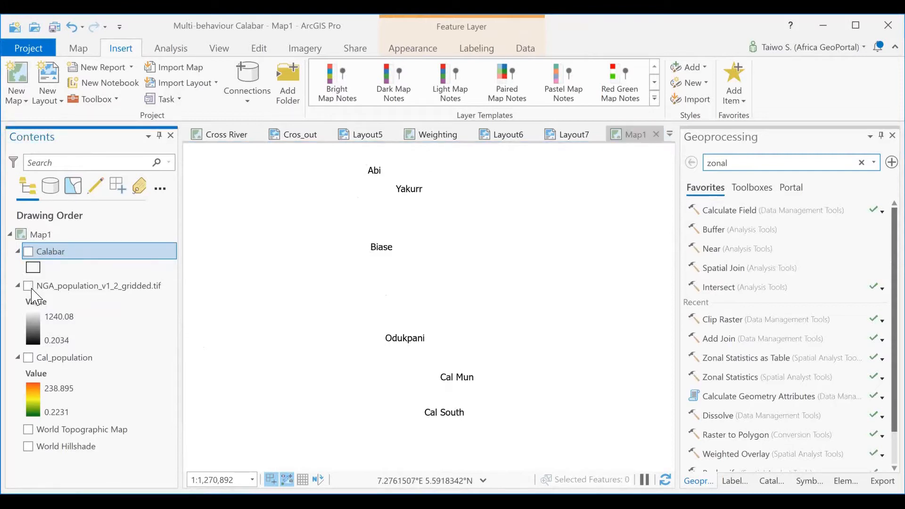
pyautogui.click(28, 286)
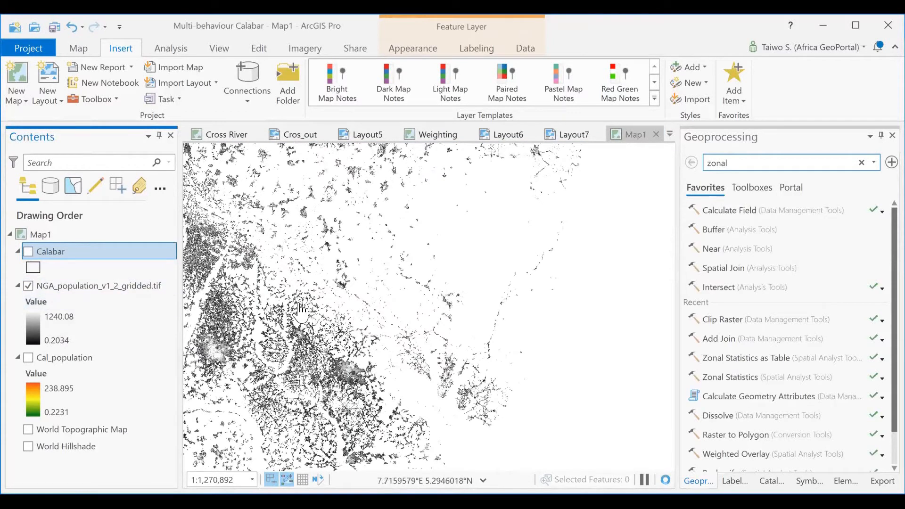
pyautogui.scroll(-3, 383, 351)
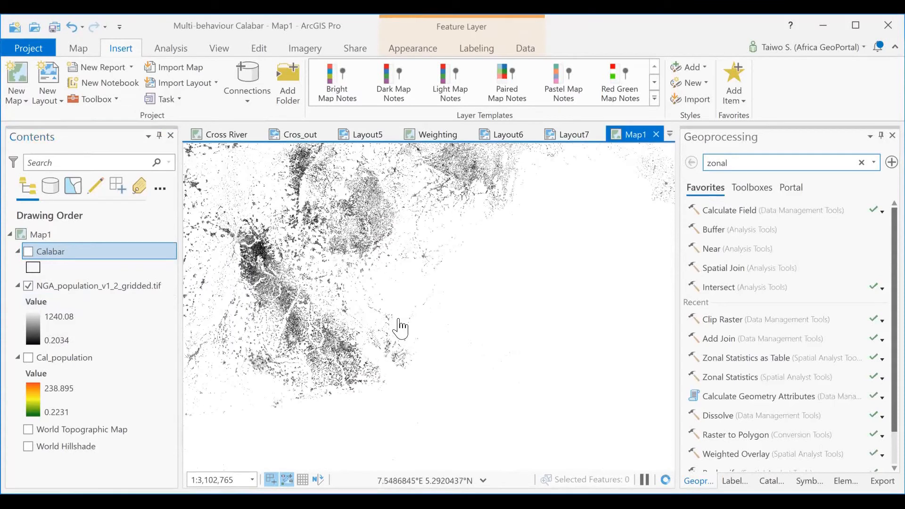
pyautogui.scroll(3, 397, 373)
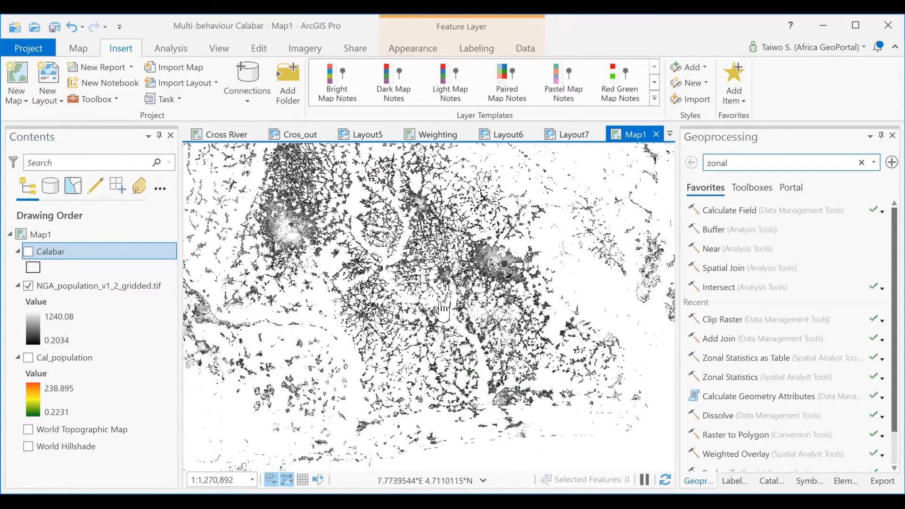
pyautogui.scroll(2, 410, 369)
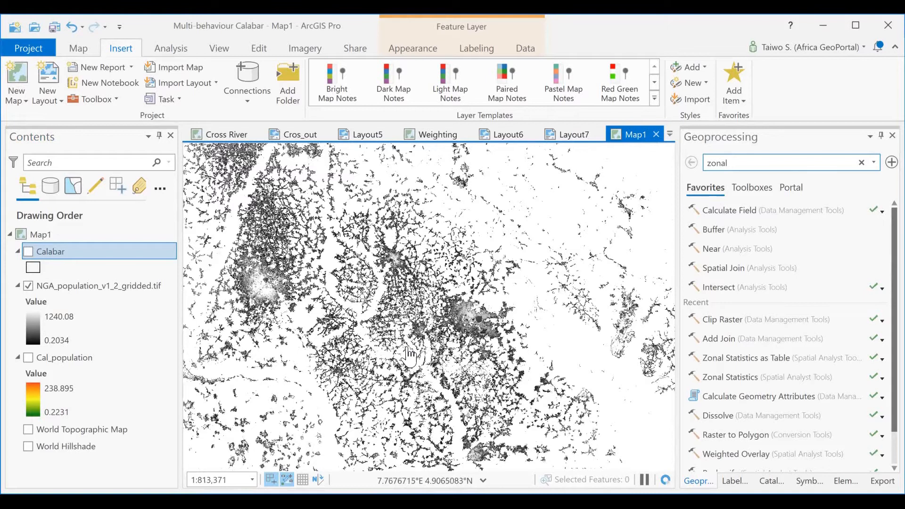
pyautogui.scroll(-2, 409, 355)
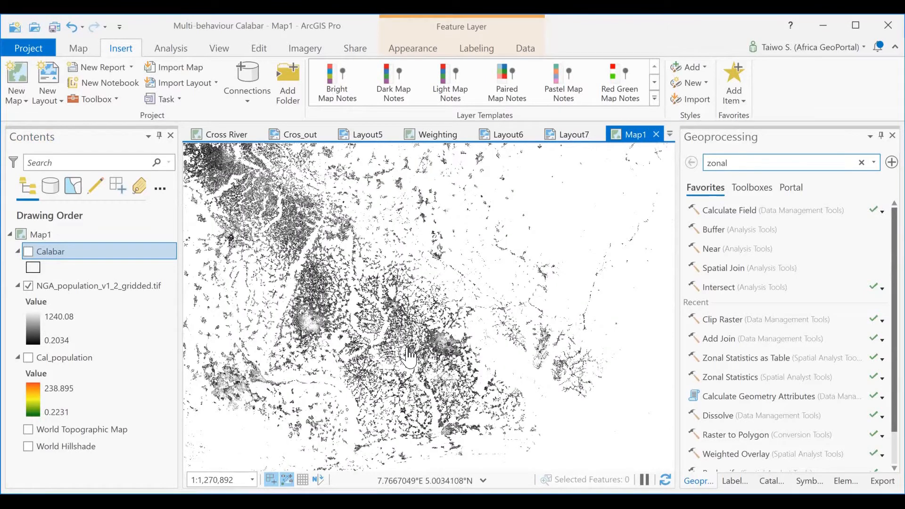
pyautogui.scroll(-2, 361, 366)
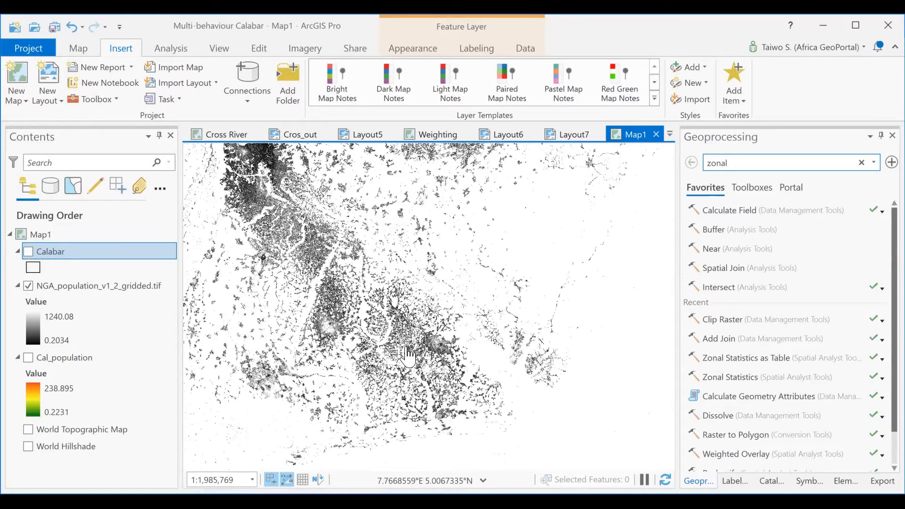
pyautogui.scroll(4, 408, 357)
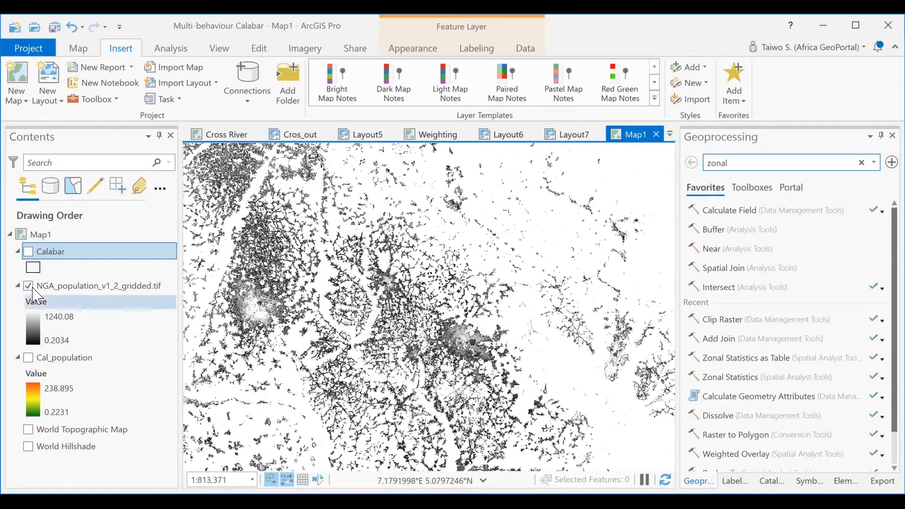
# - Show the Calabar boundaries again over the gridded population raster and centre the map on them
pyautogui.click(28, 252)
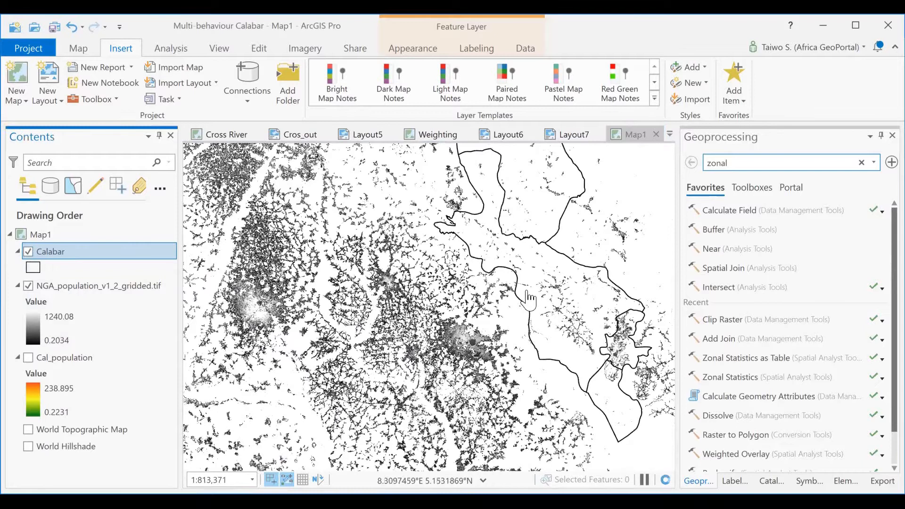
pyautogui.moveTo(545, 297); pyautogui.dragTo(343, 408)
pyautogui.scroll(-4, 330, 366)
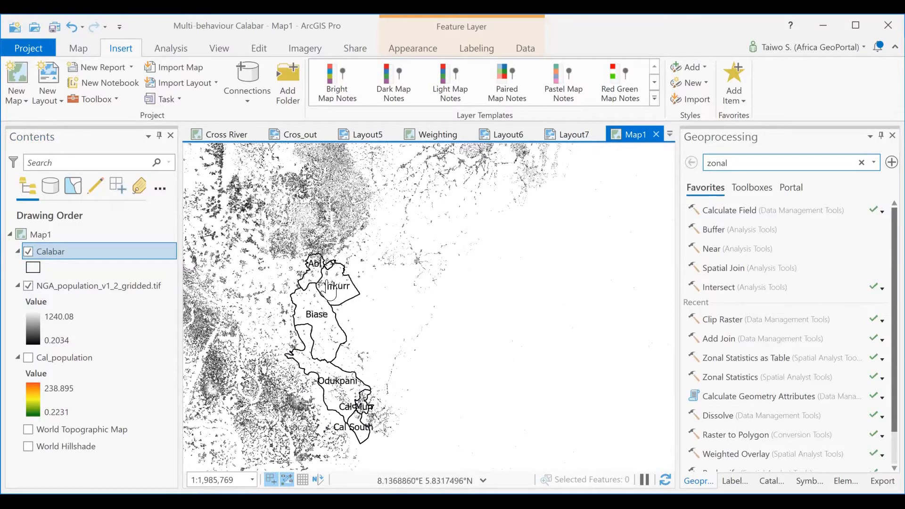
pyautogui.moveTo(319, 315); pyautogui.dragTo(380, 292)
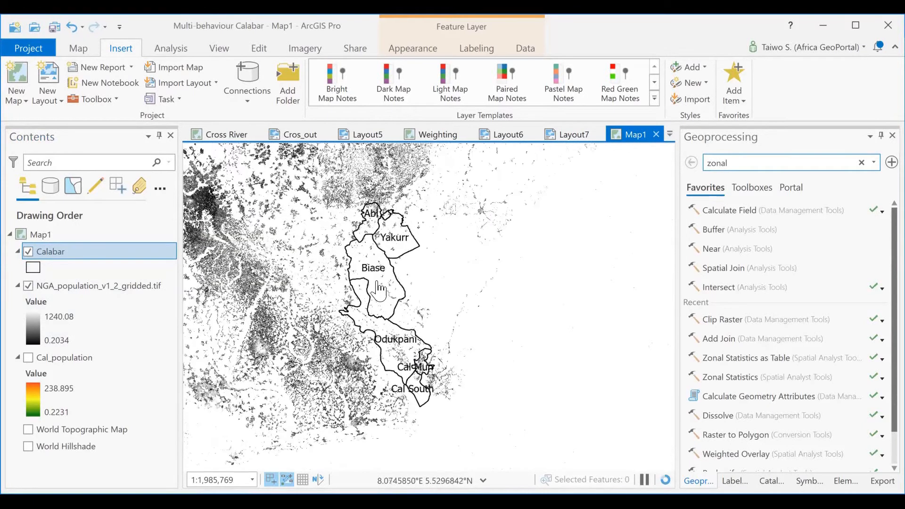
pyautogui.scroll(3, 379, 292)
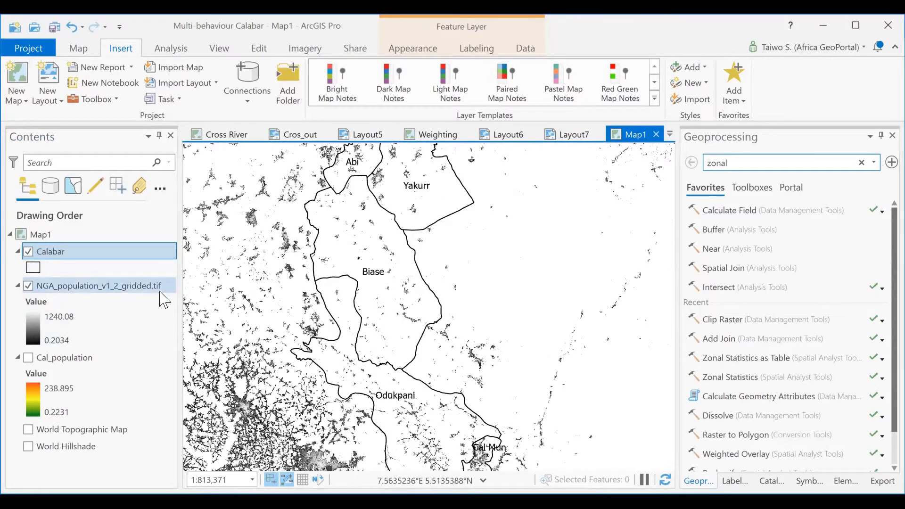
# - Open the layer properties of NGA_population_v1_2_gridded.tif and expand the Raster Information of its data source
pyautogui.rightClick(80, 287)
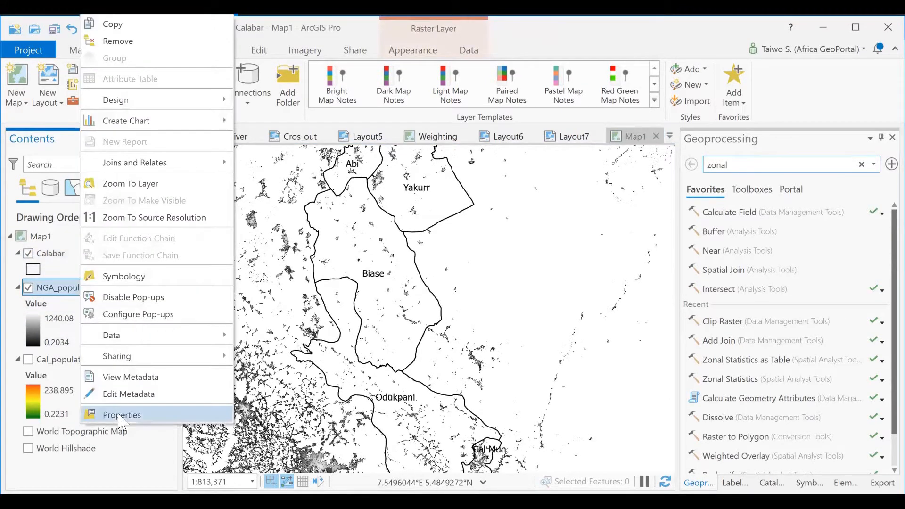
pyautogui.click(135, 414)
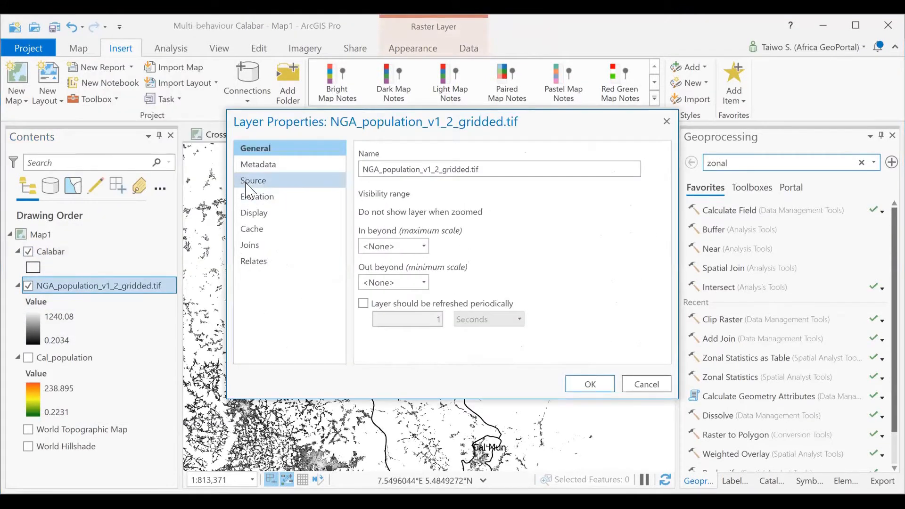
pyautogui.click(255, 214)
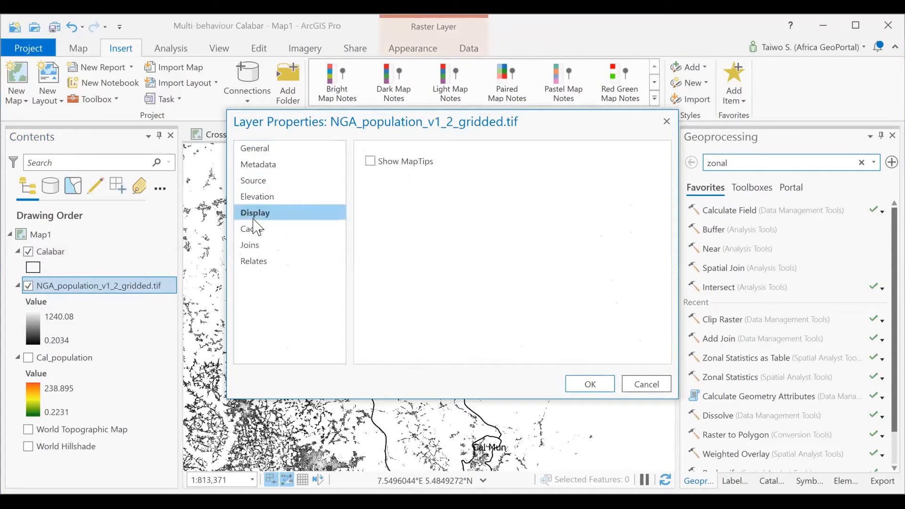
pyautogui.click(254, 181)
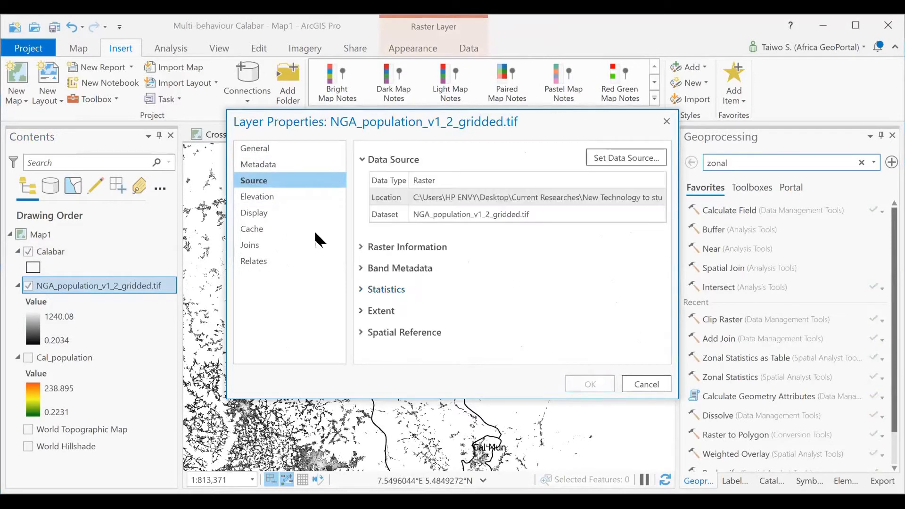
pyautogui.click(361, 246)
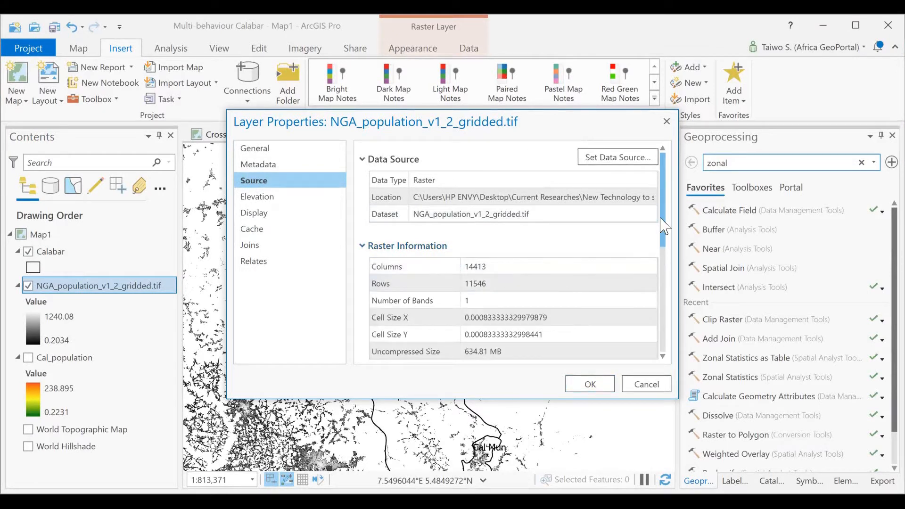
# - Review the population raster's columns, cell size, uncompressed size and pixel type, and close its properties
pyautogui.scroll(-2, 665, 228)
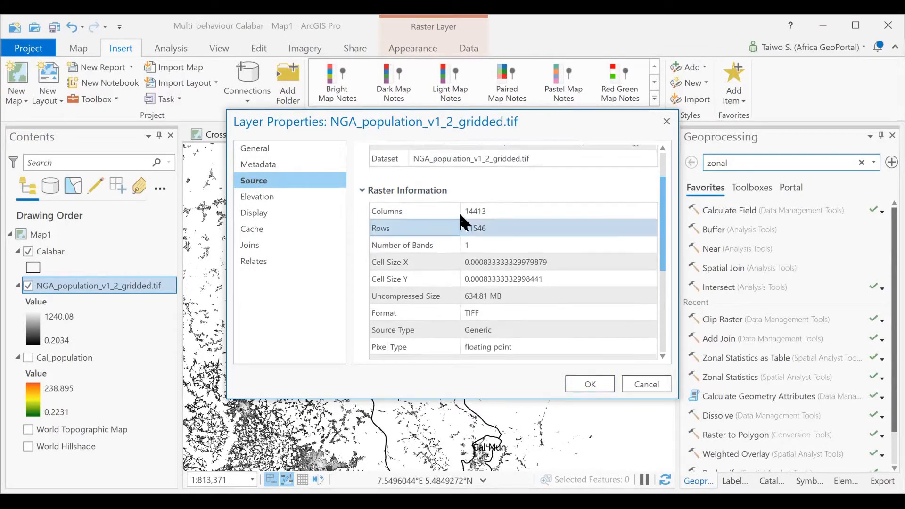
pyautogui.click(469, 212)
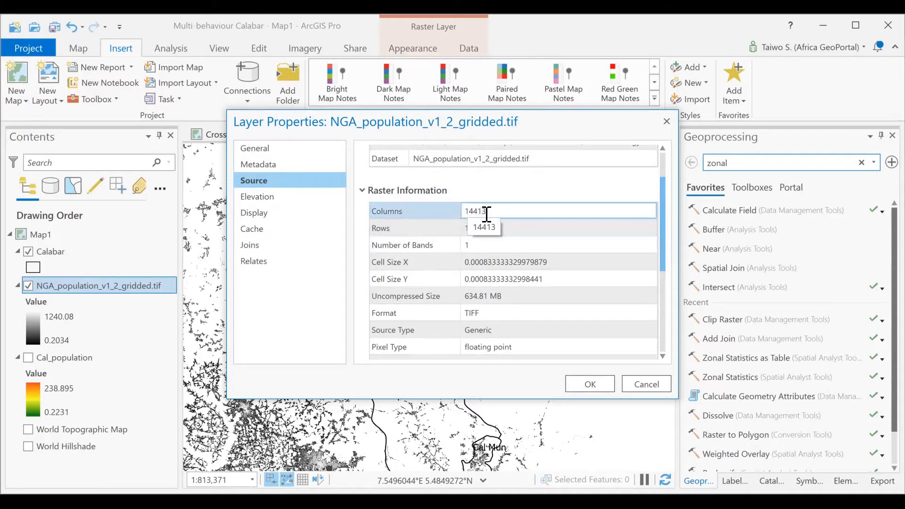
pyautogui.moveTo(662, 229); pyautogui.dragTo(664, 277)
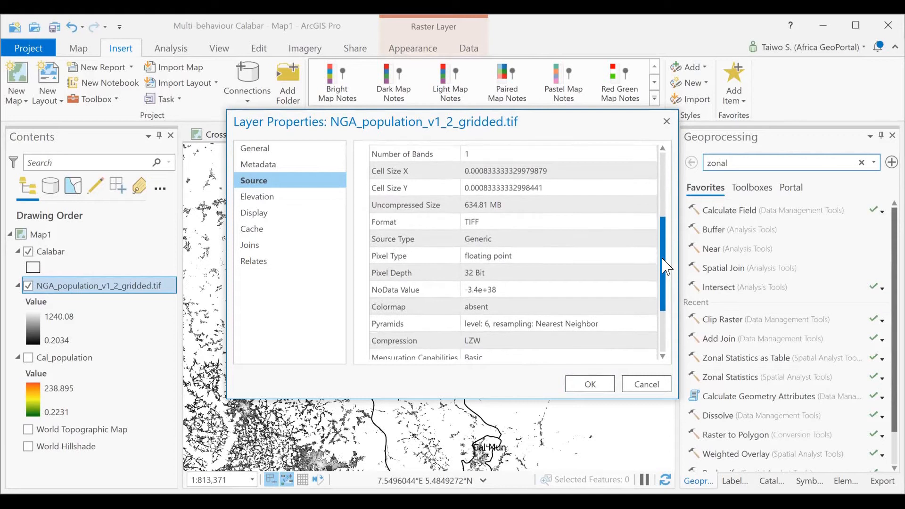
pyautogui.click(490, 226)
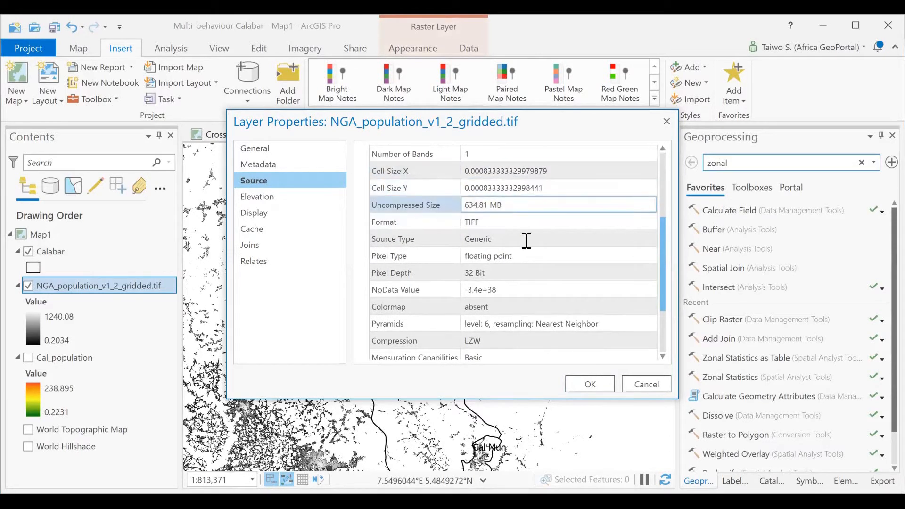
pyautogui.moveTo(666, 246); pyautogui.dragTo(674, 172)
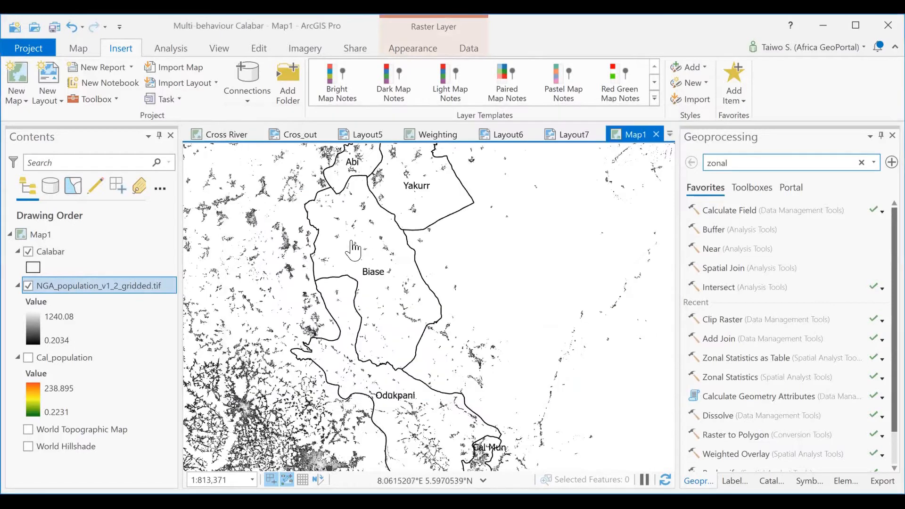
# - Examine individual population raster cells within Biase up close, and return to a view of the Calabar areas
pyautogui.scroll(3, 315, 254)
pyautogui.scroll(4, 358, 226)
pyautogui.scroll(4, 358, 225)
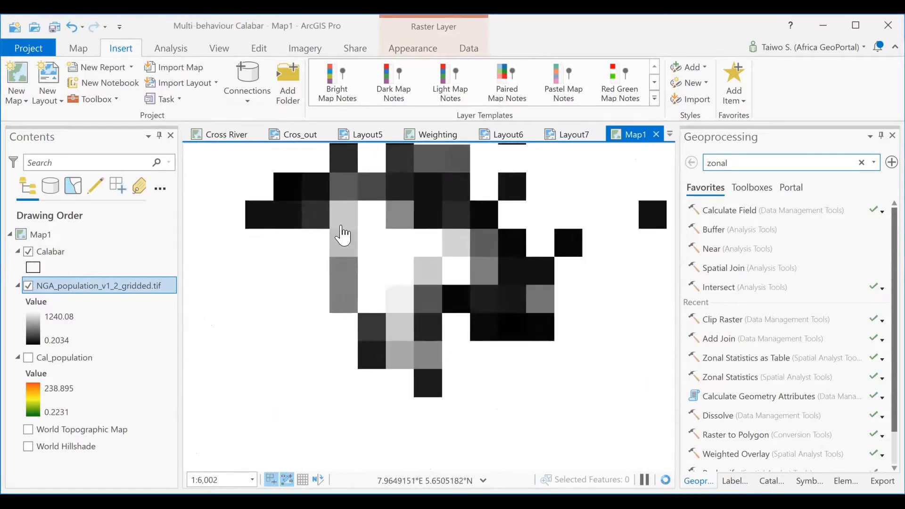
pyautogui.scroll(-4, 342, 224)
pyautogui.scroll(-3, 477, 297)
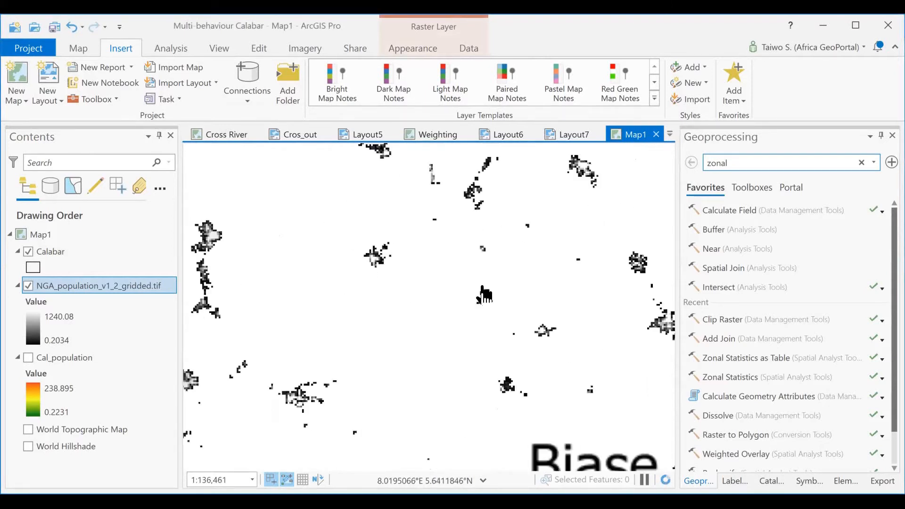
pyautogui.scroll(-3, 478, 314)
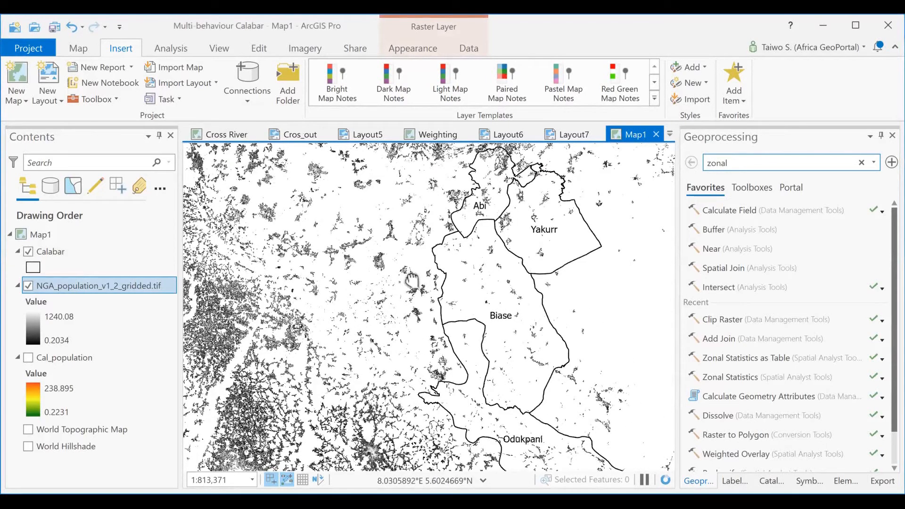
pyautogui.scroll(-1, 400, 228)
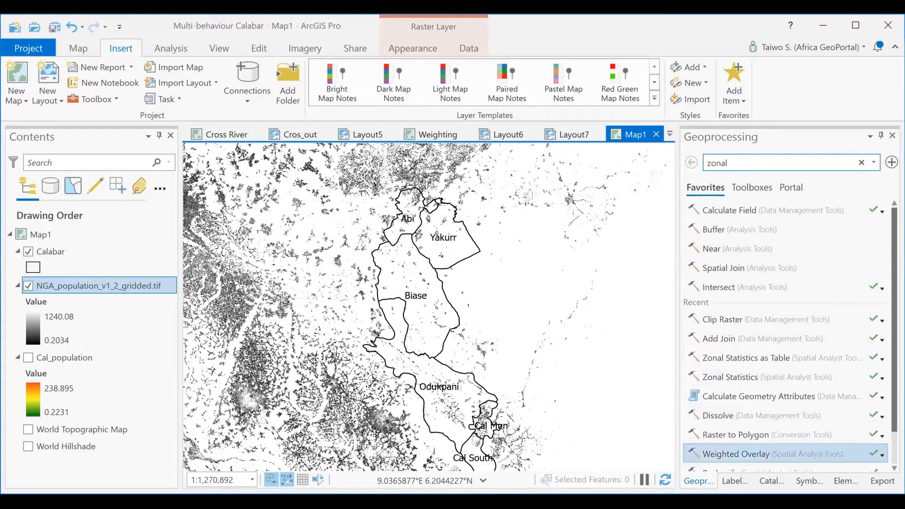
# - Search the geoprocessing tools for "Clip" and open the Clip Raster tool of the Raster Processing toolset
pyautogui.click(754, 467)
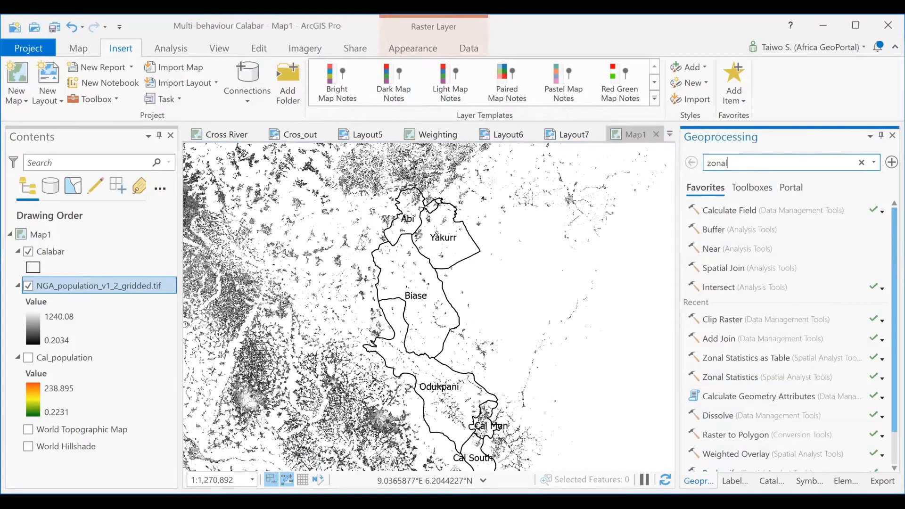
pyautogui.click(861, 162)
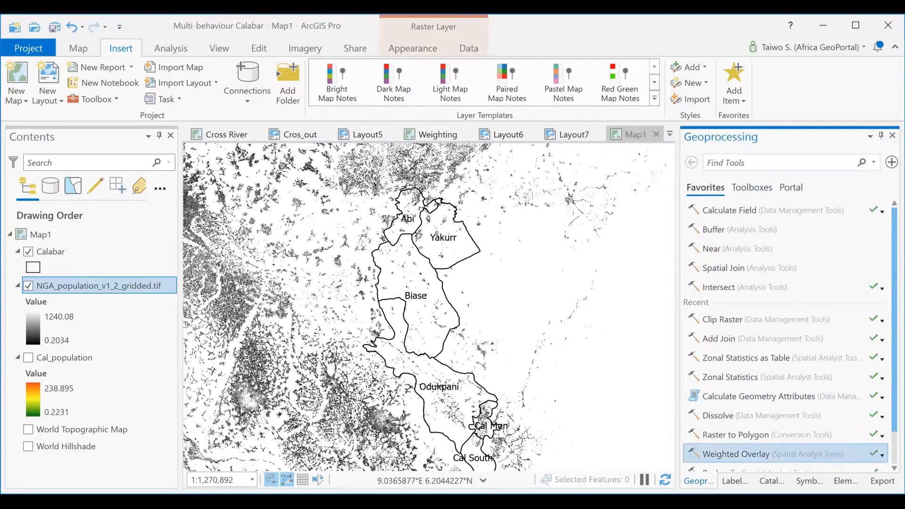
pyautogui.write('cli')
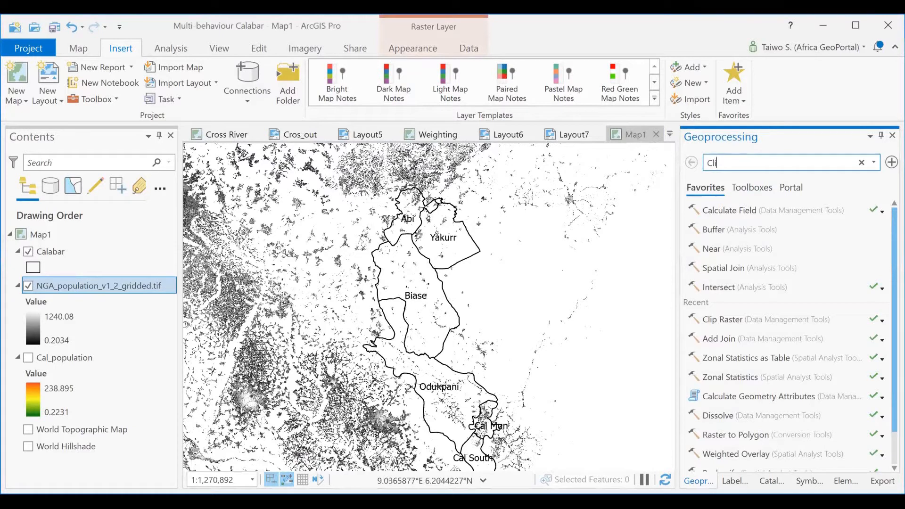
pyautogui.write('p')
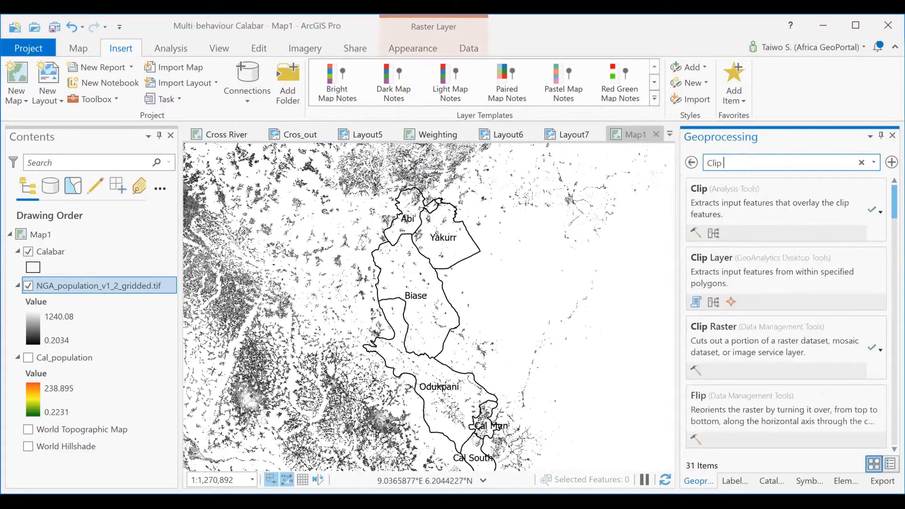
pyautogui.click(754, 327)
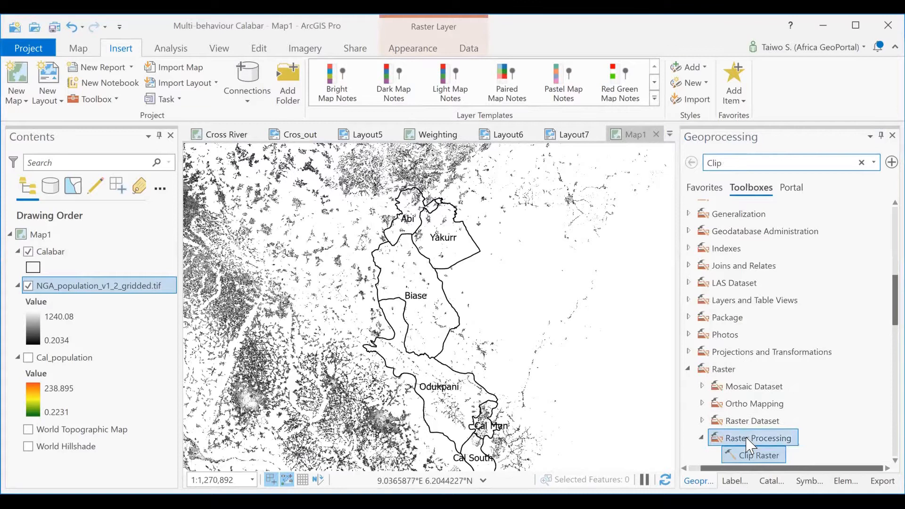
pyautogui.scroll(-1, 747, 422)
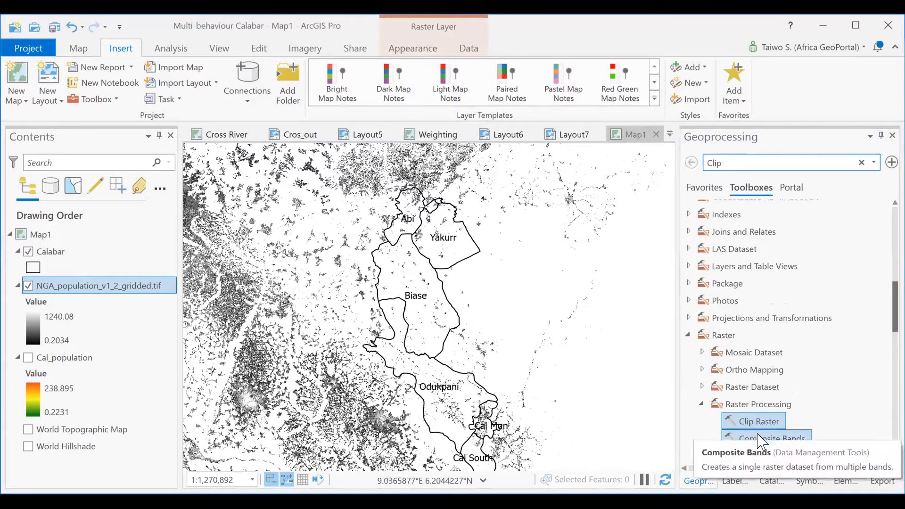
pyautogui.doubleClick(746, 421)
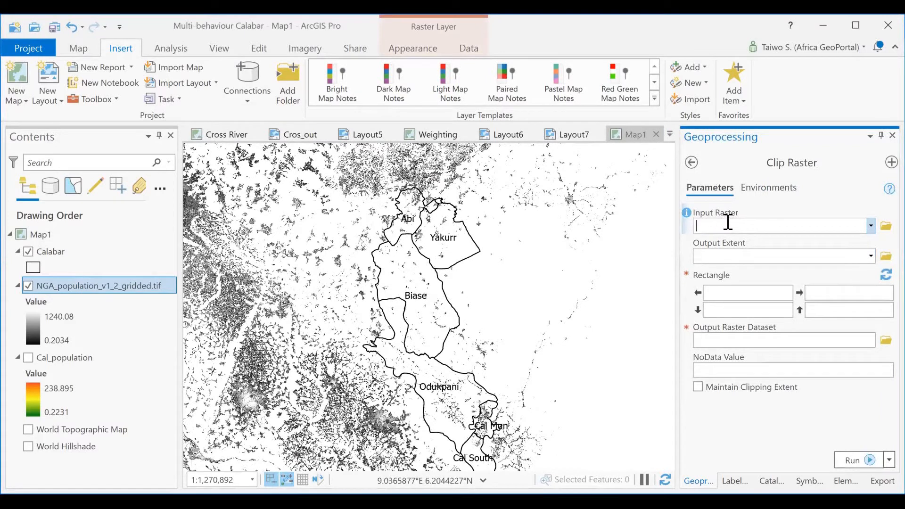
# - Set NGA_population_v1_2_gridded.tif as the input raster and Calabar as the output extent, using the input features for clipping geometry
pyautogui.click(871, 227)
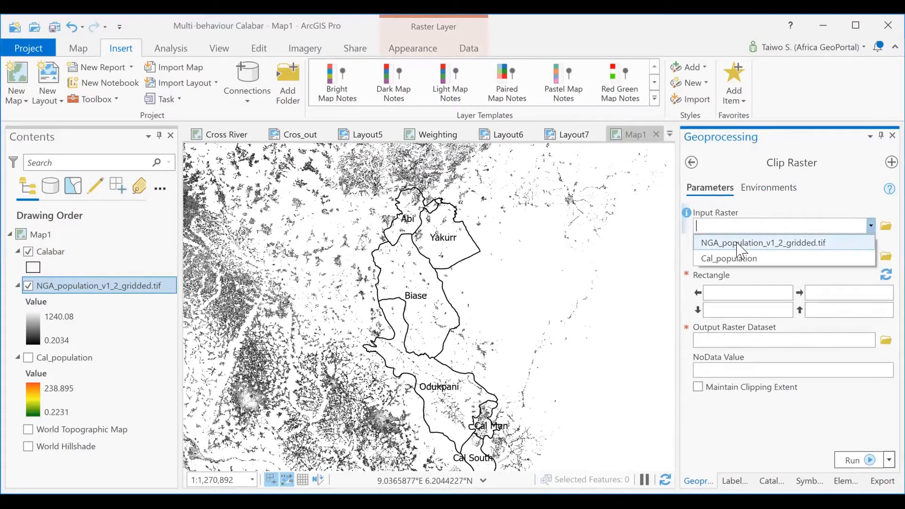
pyautogui.click(738, 242)
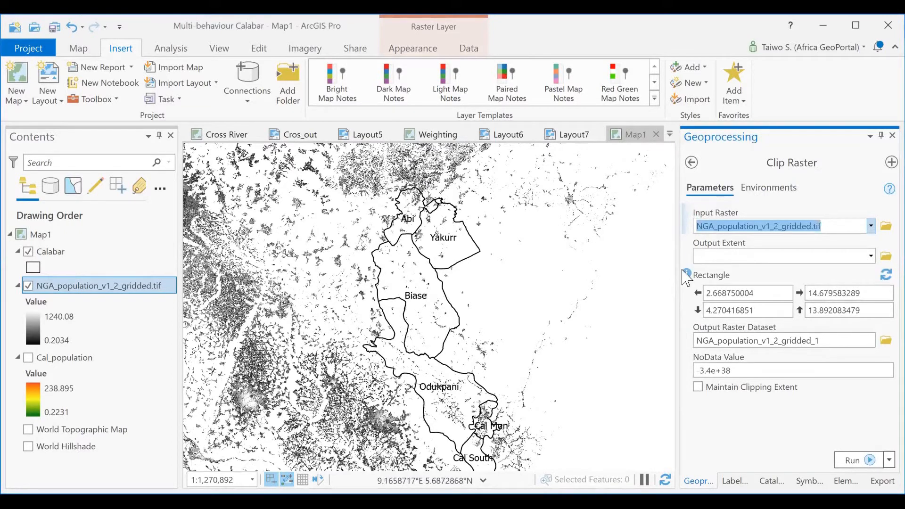
pyautogui.click(871, 257)
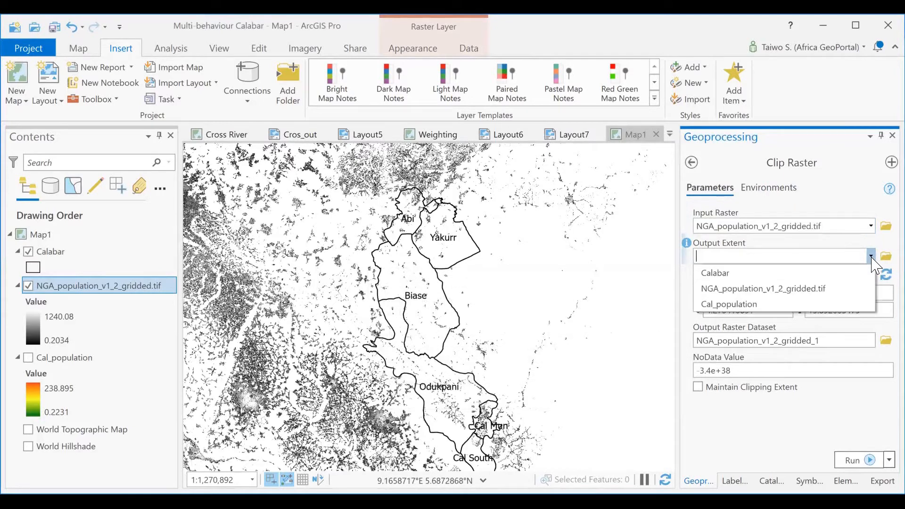
pyautogui.click(747, 277)
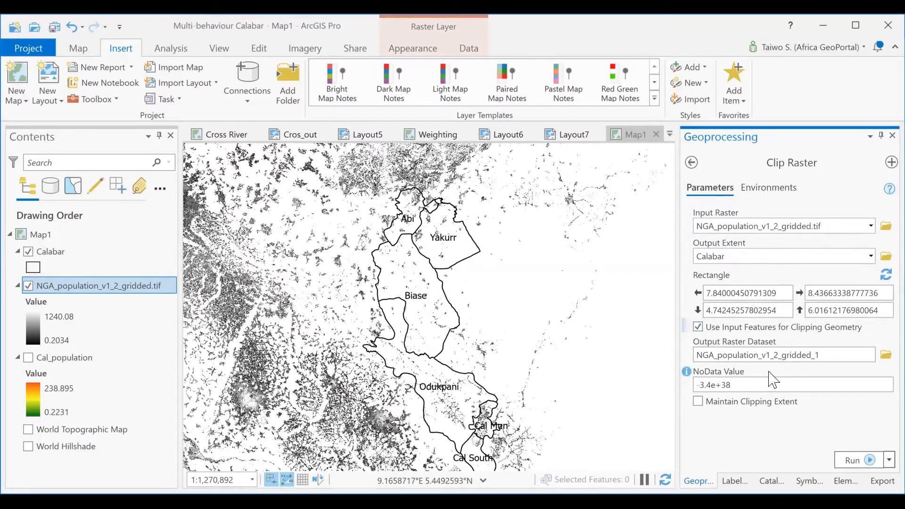
# - Name the output raster dataset Cal_Pop_raster in the project geodatabase and run Clip Raster
pyautogui.click(829, 356)
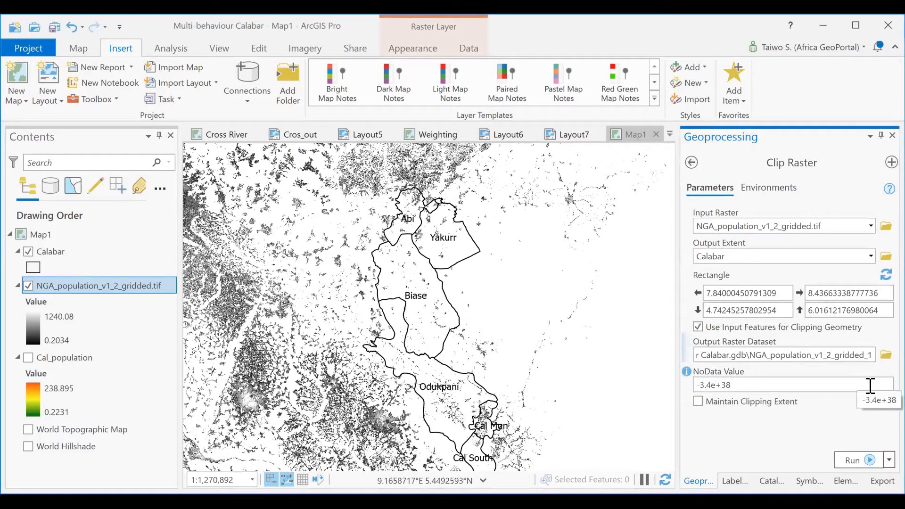
pyautogui.press('BackSpace')
pyautogui.press('BackSpace')
pyautogui.press('BackSpace')
pyautogui.press('BackSpace')
pyautogui.press('BackSpace')
pyautogui.press('BackSpace')
pyautogui.press('BackSpace')
pyautogui.press('BackSpace')
pyautogui.press('BackSpace')
pyautogui.press('BackSpace')
pyautogui.press('BackSpace')
pyautogui.press('BackSpace')
pyautogui.press('BackSpace')
pyautogui.press('BackSpace')
pyautogui.press('BackSpace')
pyautogui.press('BackSpace')
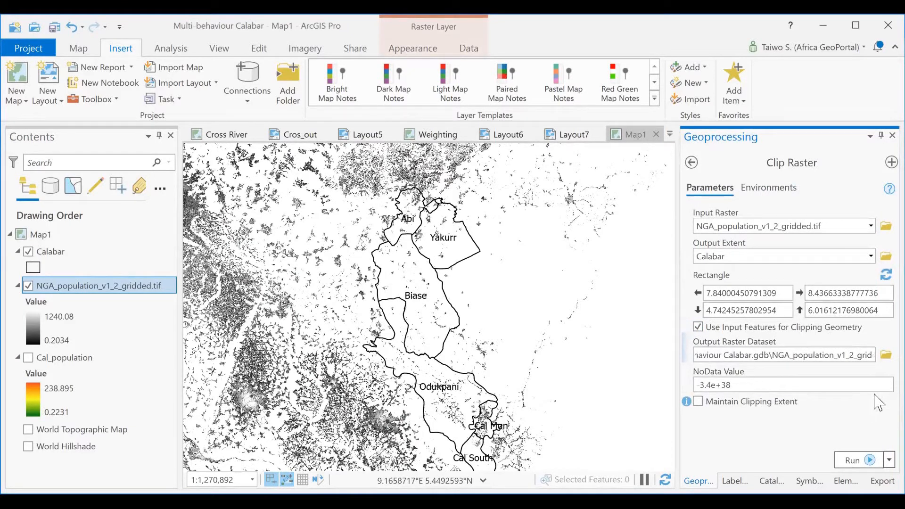
pyautogui.press('BackSpace')
pyautogui.press('BackSpace')
pyautogui.press('BackSpace')
pyautogui.press('BackSpace')
pyautogui.press('BackSpace')
pyautogui.press('BackSpace')
pyautogui.press('BackSpace')
pyautogui.press('BackSpace')
pyautogui.press('BackSpace')
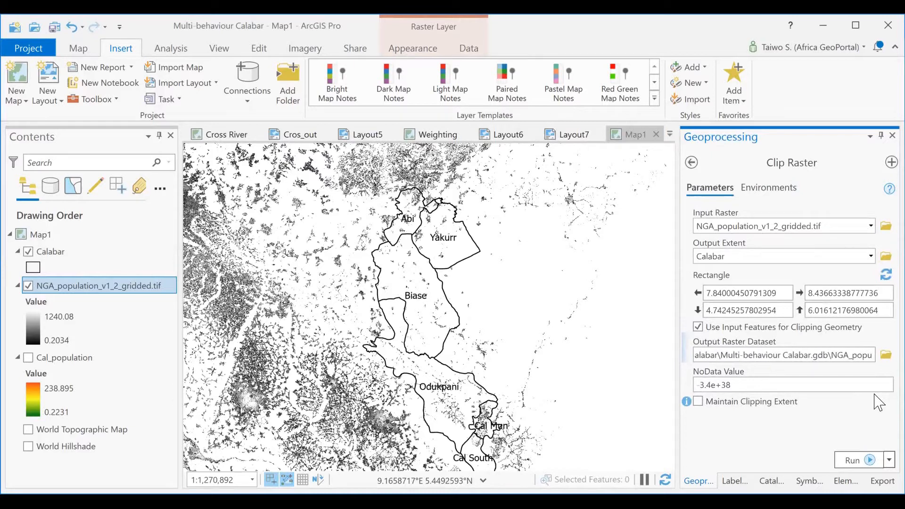
pyautogui.press('BackSpace')
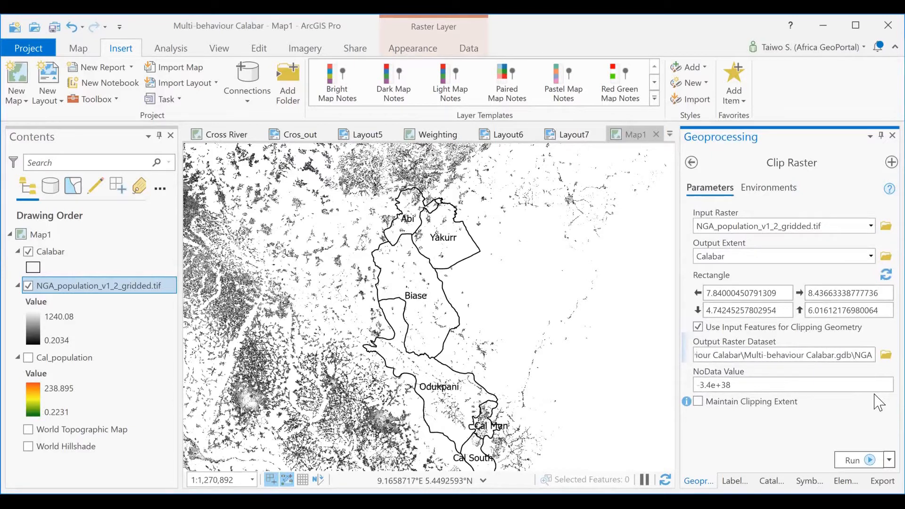
pyautogui.press('BackSpace')
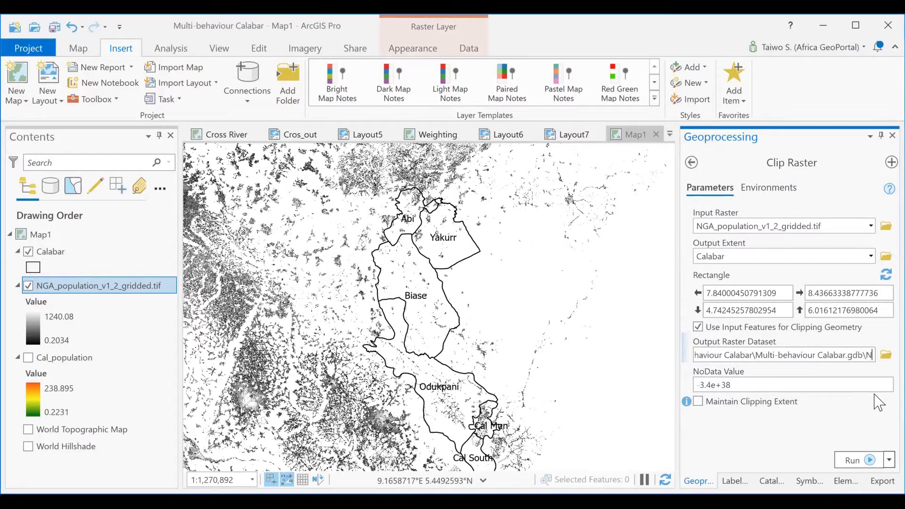
pyautogui.press('BackSpace')
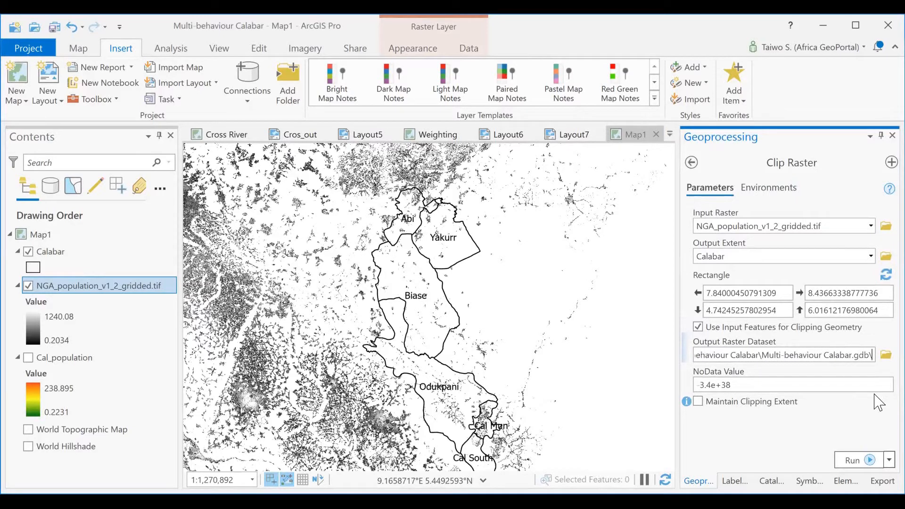
pyautogui.write('Cal')
pyautogui.write('_')
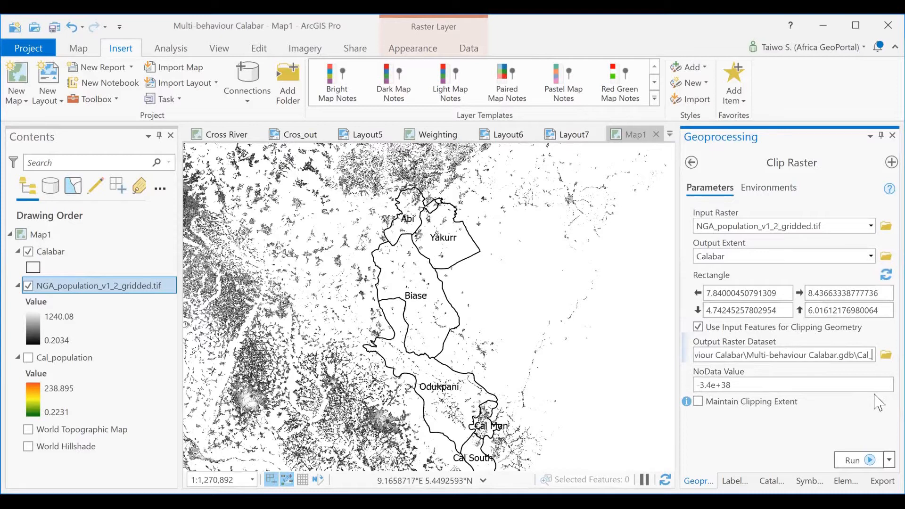
pyautogui.write('Pop_')
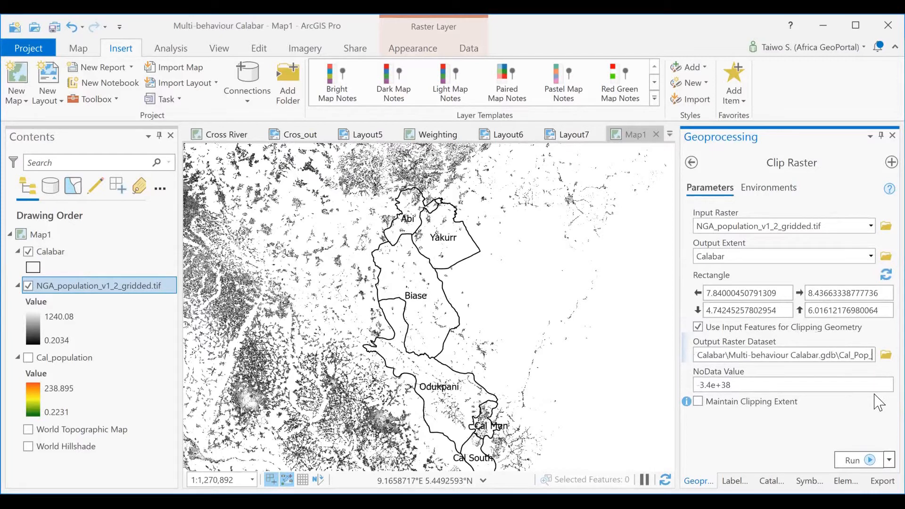
pyautogui.write('raster')
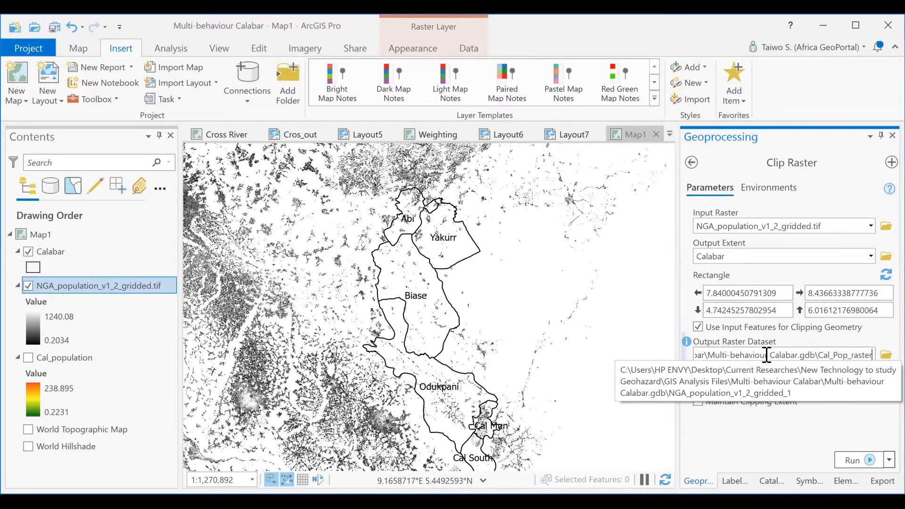
pyautogui.click(853, 462)
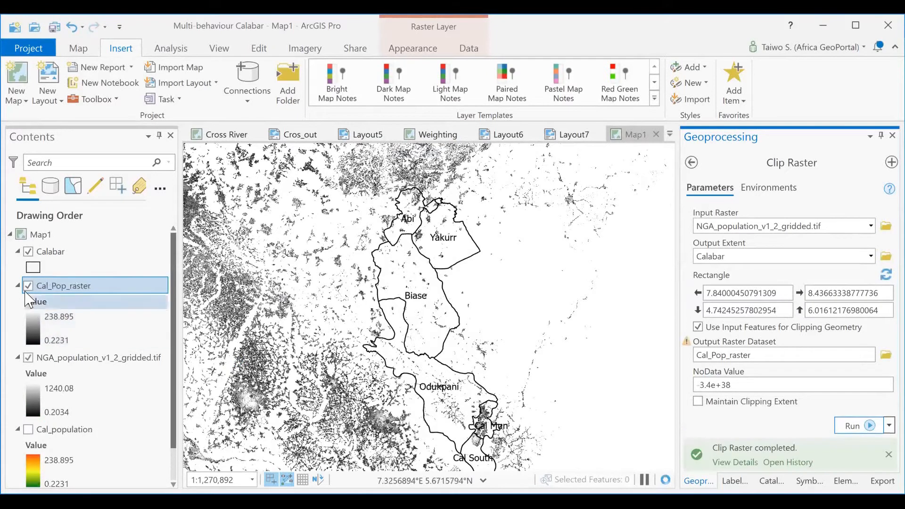
# - Hide the NGA_population_v1_2_gridded.tif layer and centre the map on the clipped Calabar population raster
pyautogui.click(29, 358)
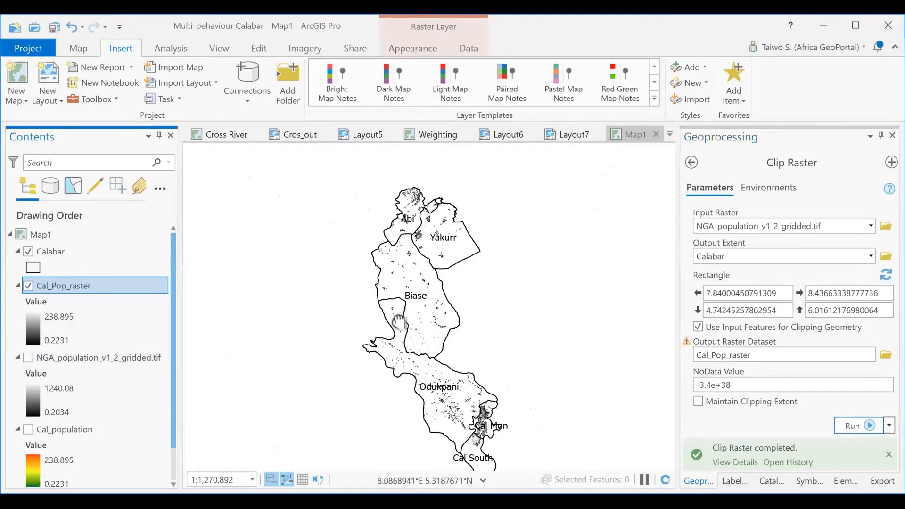
pyautogui.moveTo(419, 347); pyautogui.dragTo(363, 305)
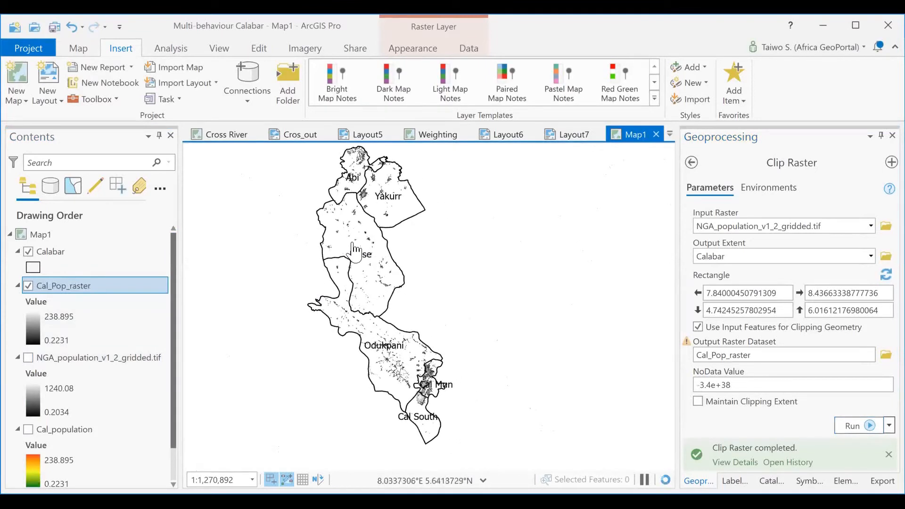
pyautogui.scroll(2, 353, 248)
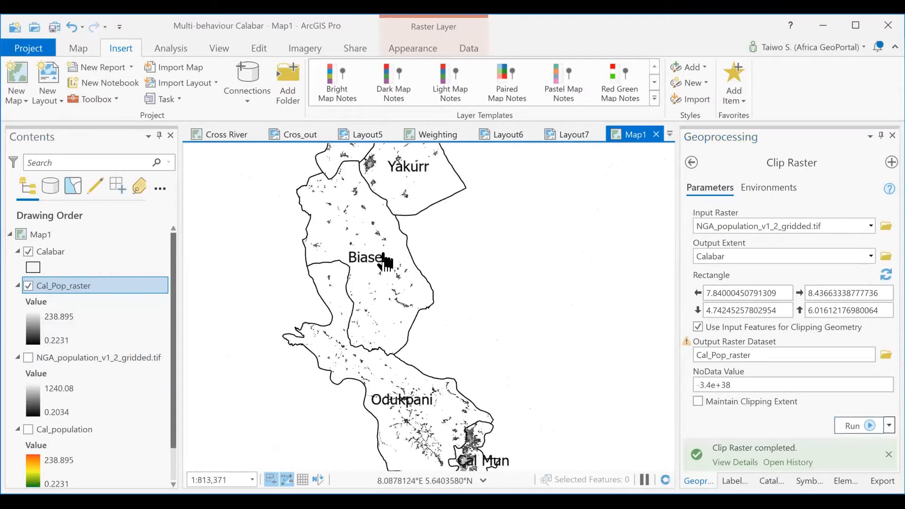
pyautogui.scroll(-2, 351, 354)
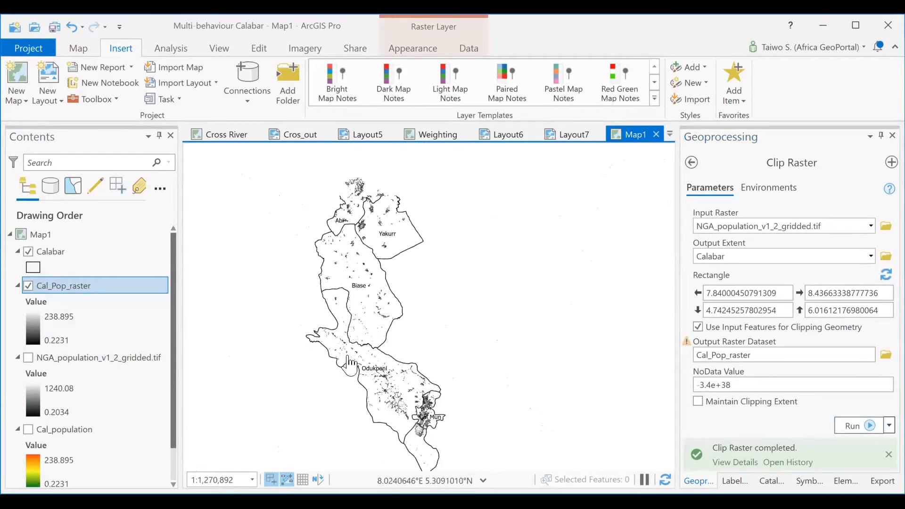
pyautogui.moveTo(341, 314); pyautogui.dragTo(346, 274)
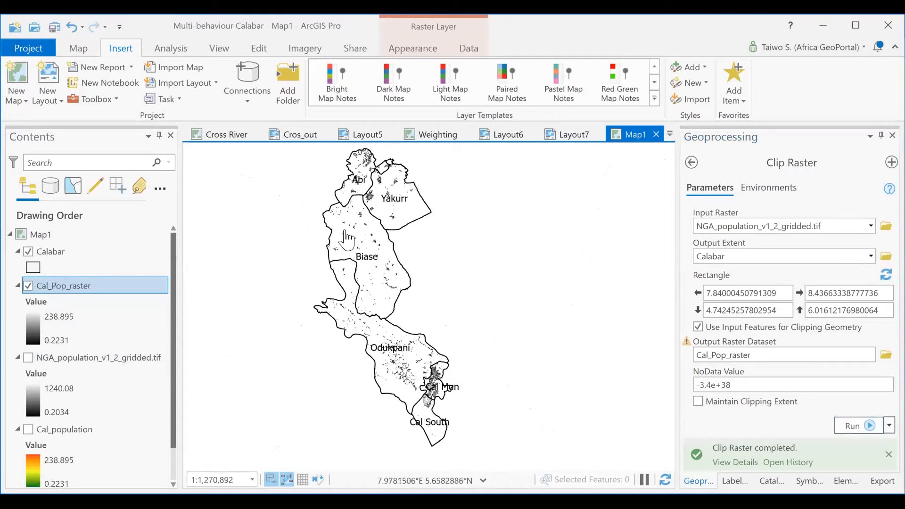
# - Examine the clipped population cells within Biase up close and return to a view of all Calabar areas
pyautogui.scroll(3, 345, 238)
pyautogui.scroll(10, 346, 257)
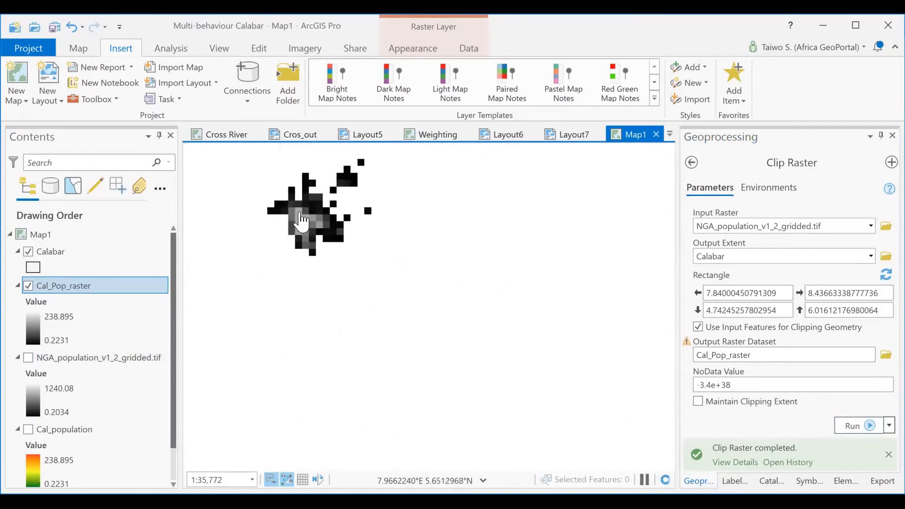
pyautogui.scroll(-7, 309, 230)
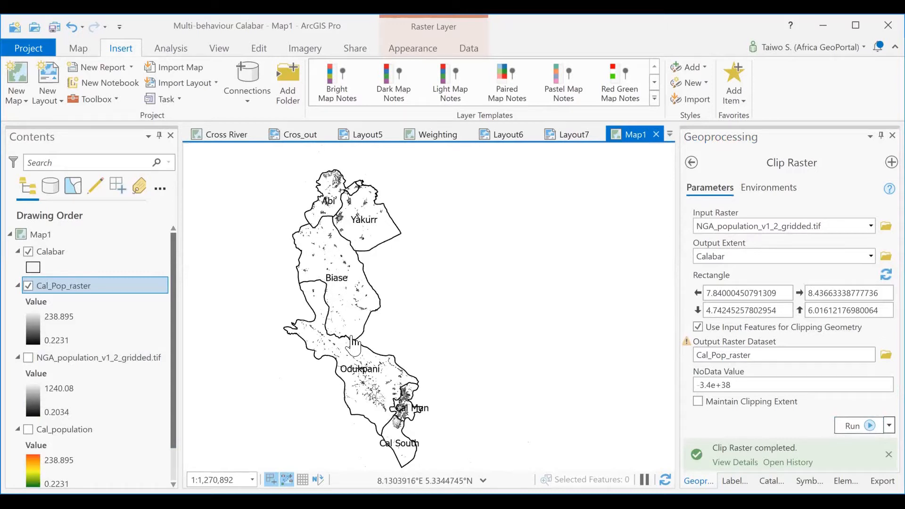
pyautogui.moveTo(341, 351); pyautogui.dragTo(370, 331)
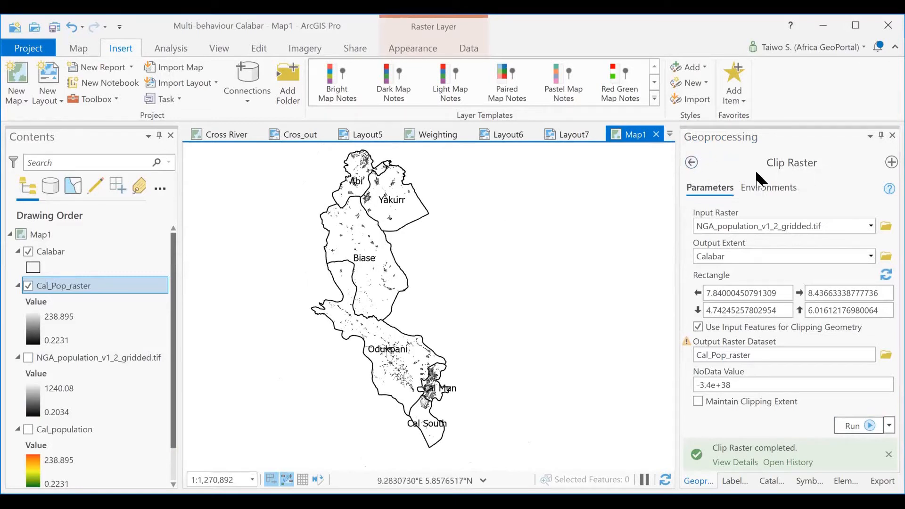
# - Search the tools for "Zonal st", open Zonal Statistics as Table, and set Calabar as the feature zone data
pyautogui.click(691, 163)
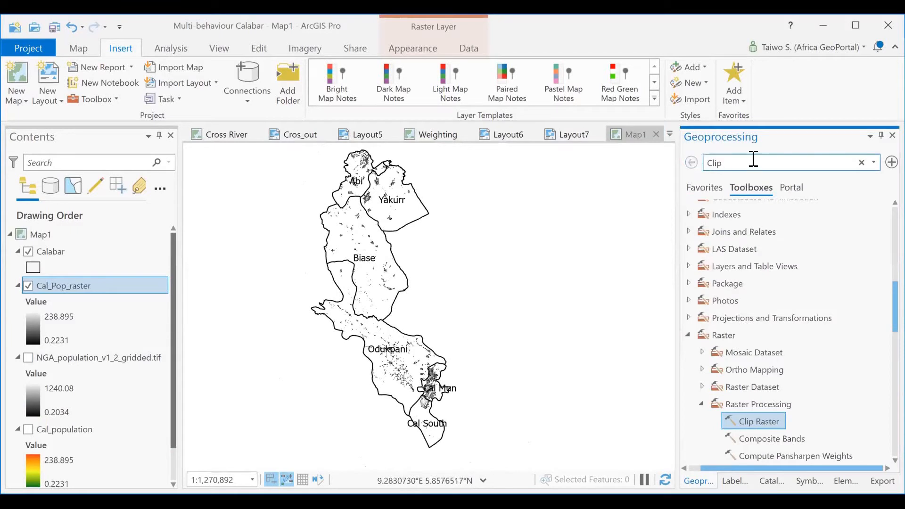
pyautogui.click(862, 163)
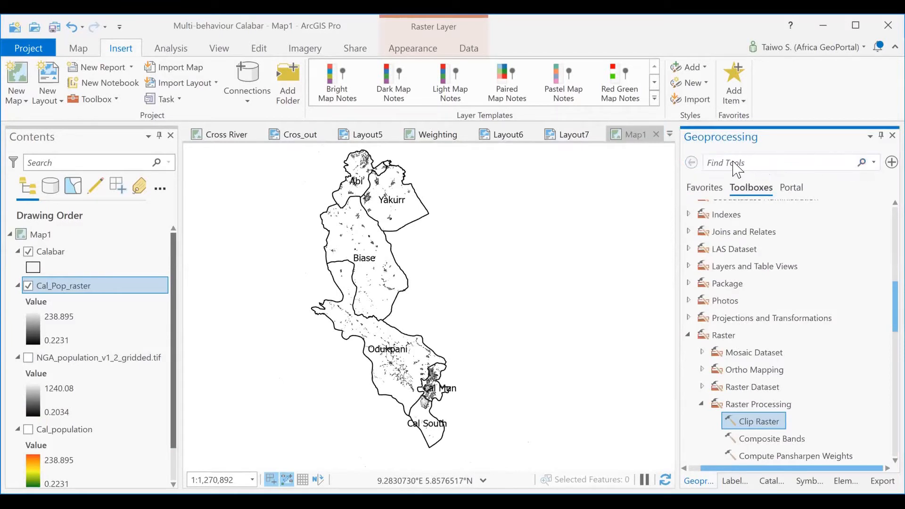
pyautogui.write('Zonal sts')
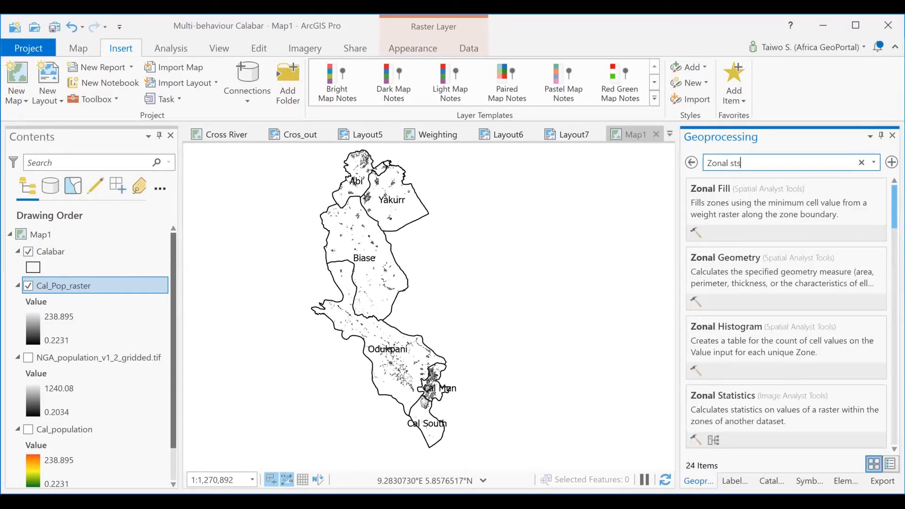
pyautogui.press('BackSpace')
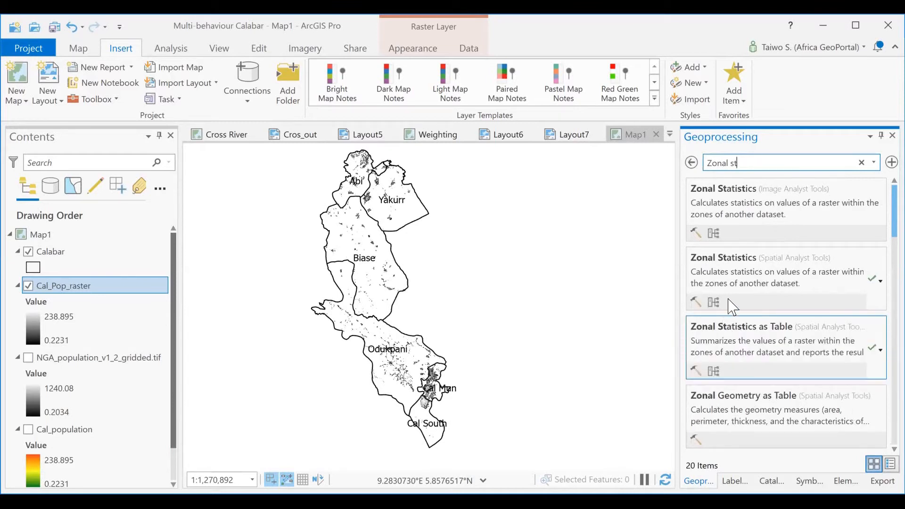
pyautogui.click(746, 335)
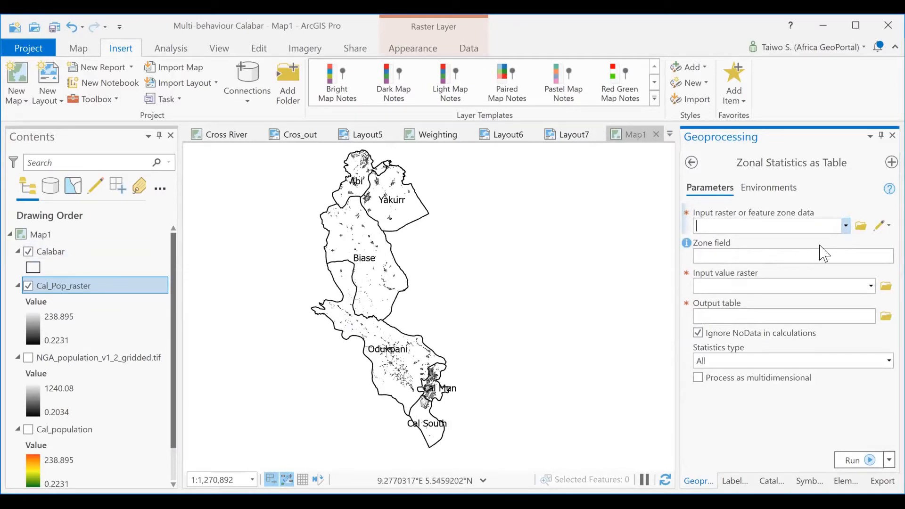
pyautogui.click(845, 225)
pyautogui.click(757, 250)
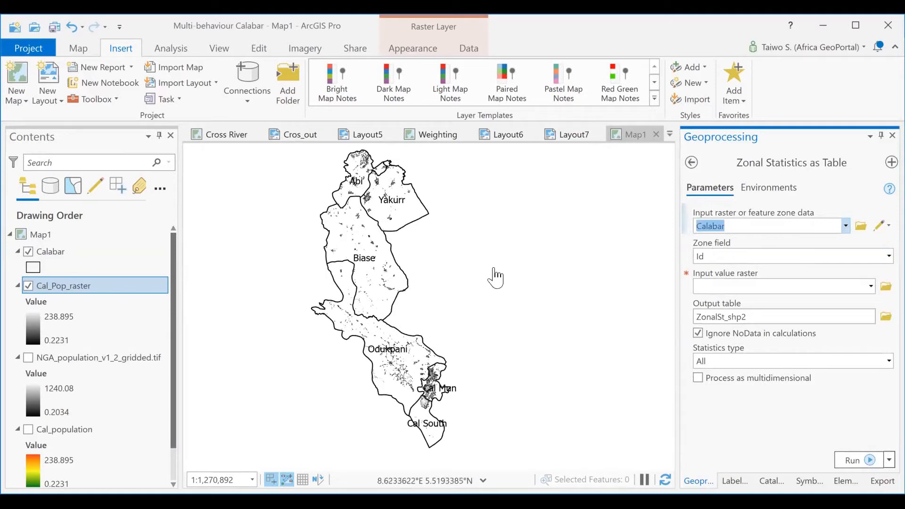
# - Review the fields in the Calabar layer's attribute table for one that identifies each area, and close the table
pyautogui.click(61, 252)
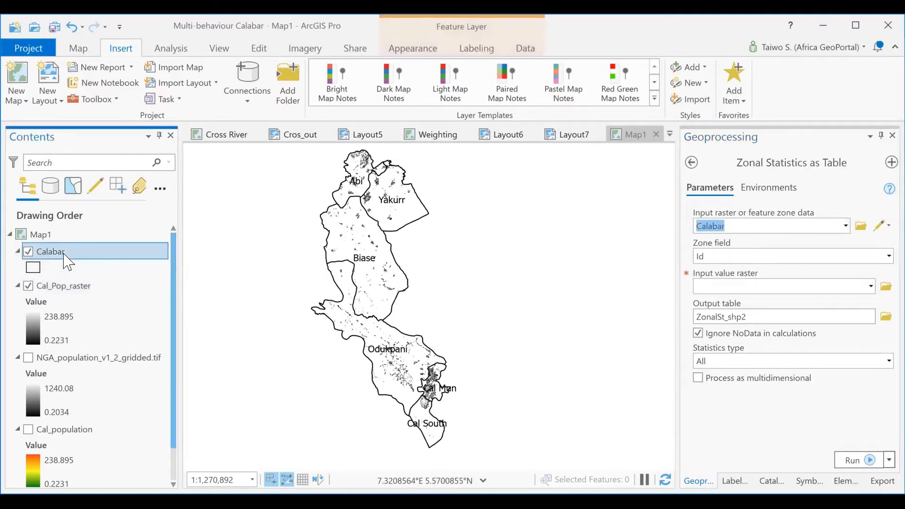
pyautogui.rightClick(64, 251)
pyautogui.click(120, 79)
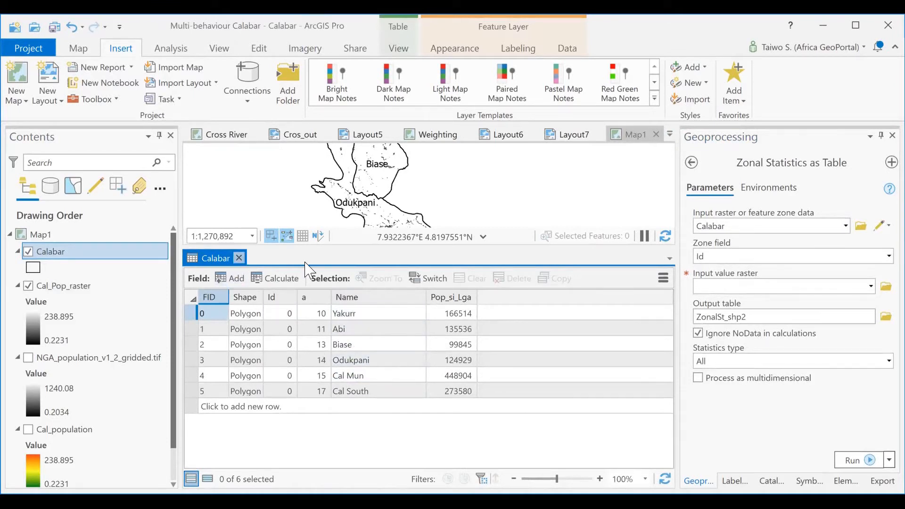
pyautogui.click(239, 258)
# - Set the zone field to Name and the input value raster to Cal_Pop_raster
pyautogui.click(882, 256)
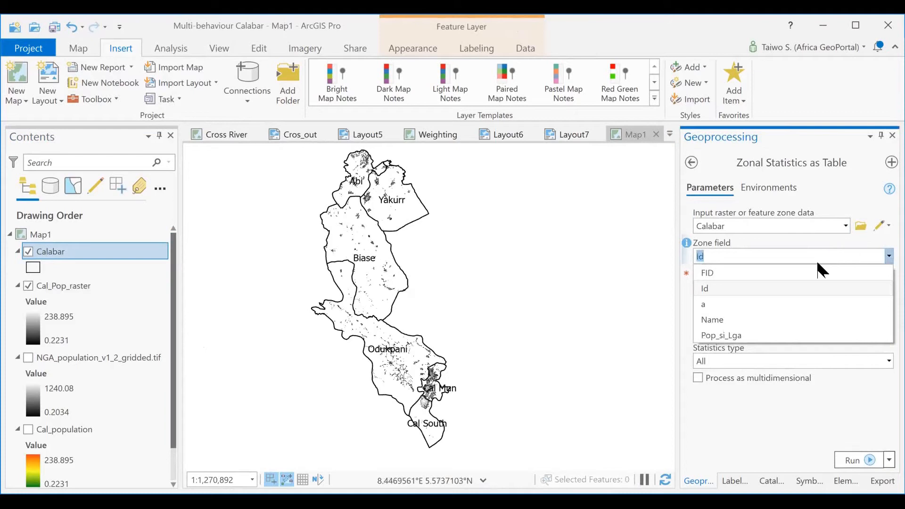
pyautogui.click(715, 317)
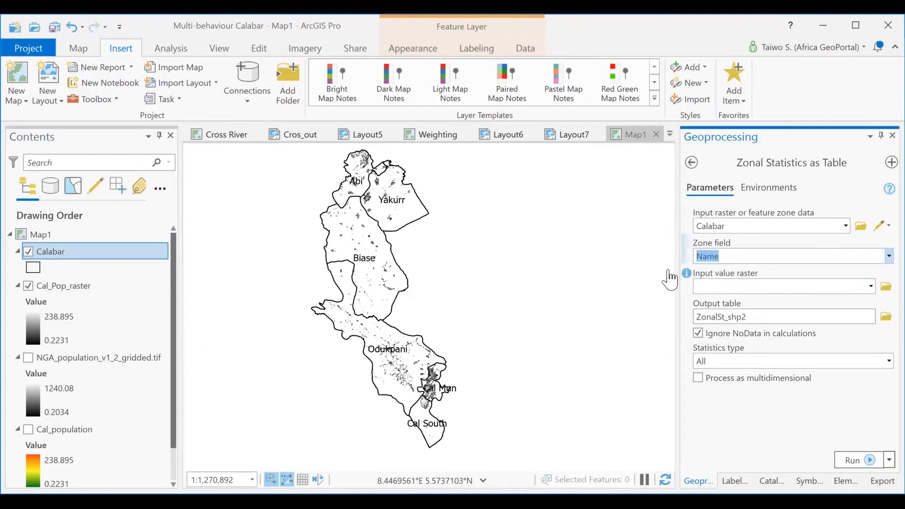
pyautogui.click(650, 278)
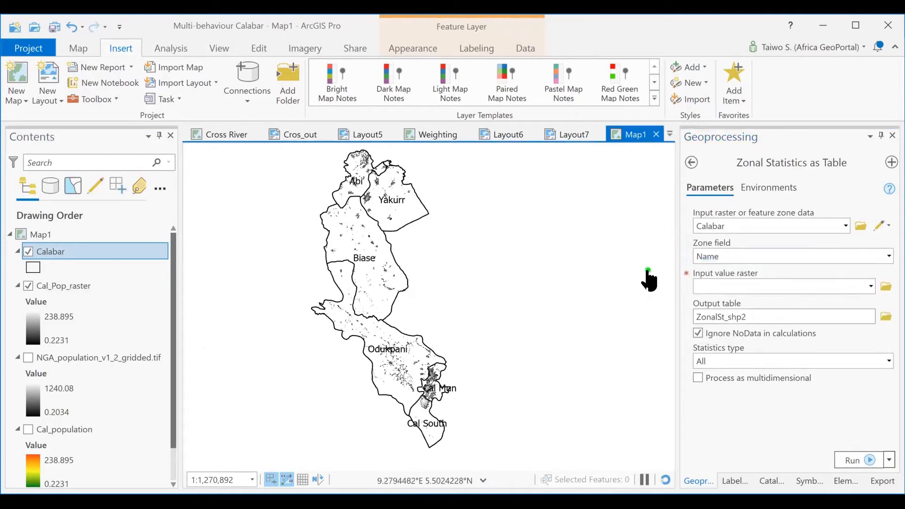
pyautogui.click(871, 287)
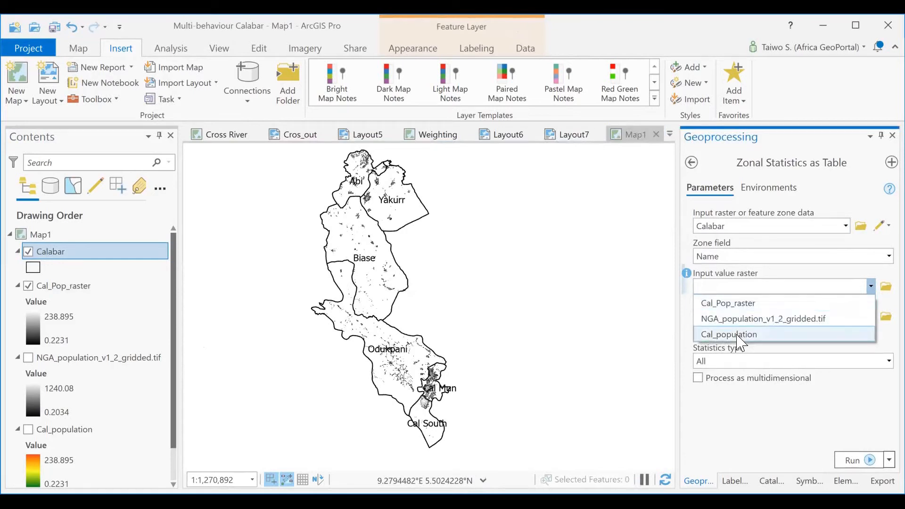
pyautogui.click(736, 306)
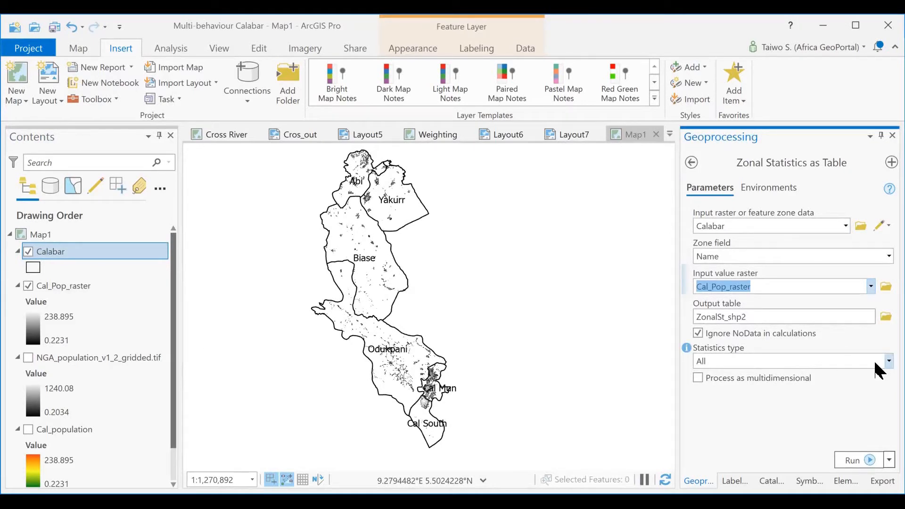
# - Review the available statistics types and keep All selected
pyautogui.click(886, 362)
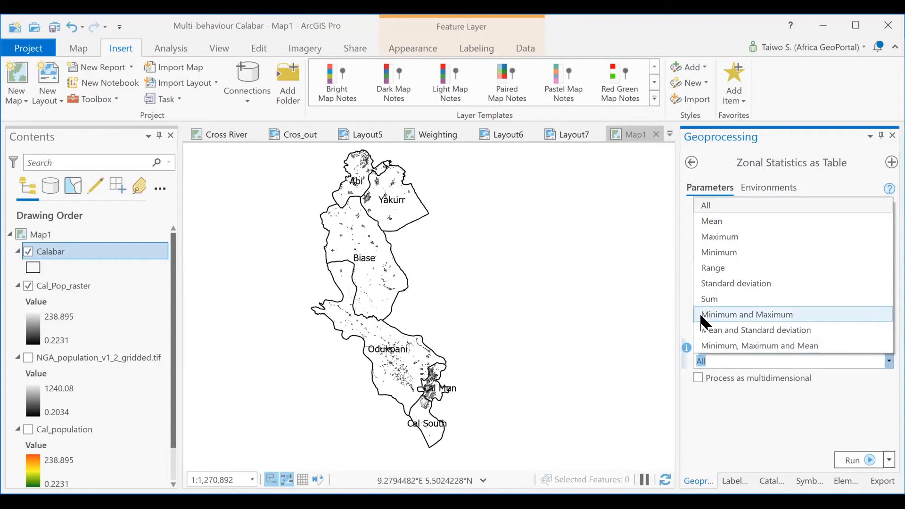
pyautogui.click(727, 424)
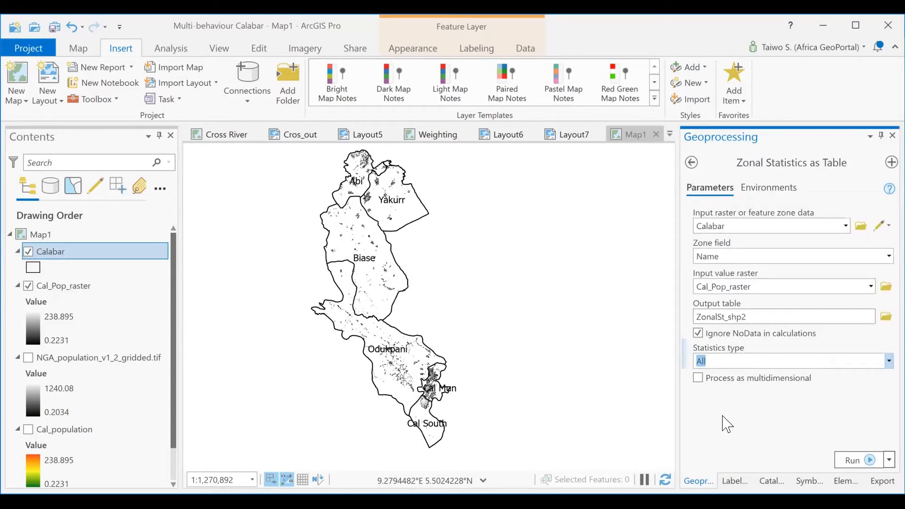
pyautogui.click(876, 362)
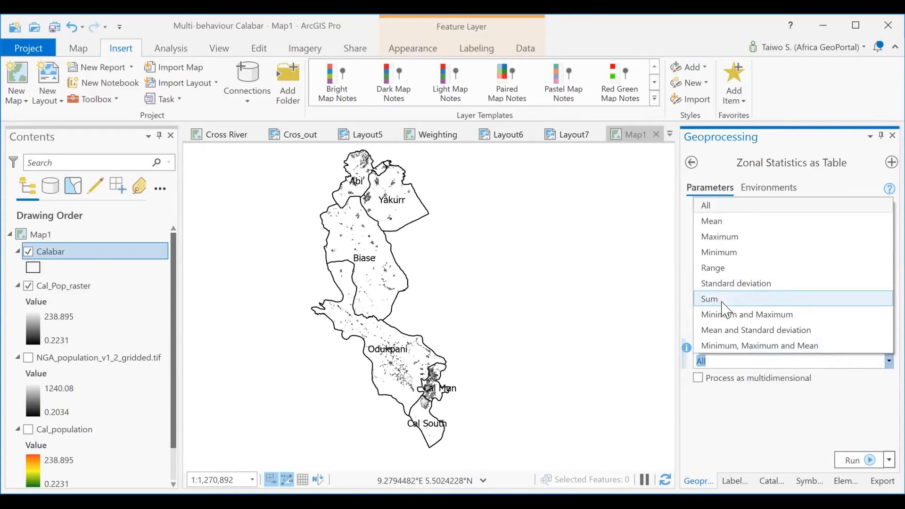
pyautogui.click(726, 418)
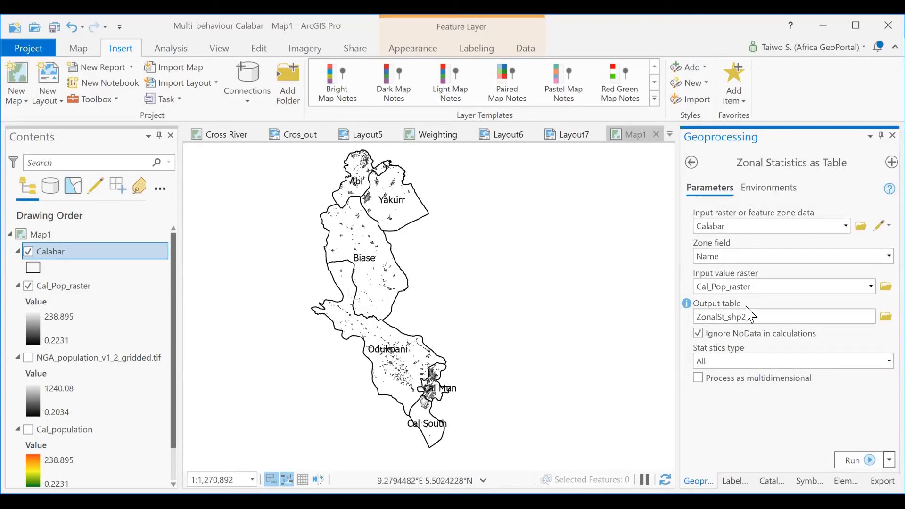
# - Name the output table zonal_cal in the project geodatabase and run Zonal Statistics as Table
pyautogui.click(752, 319)
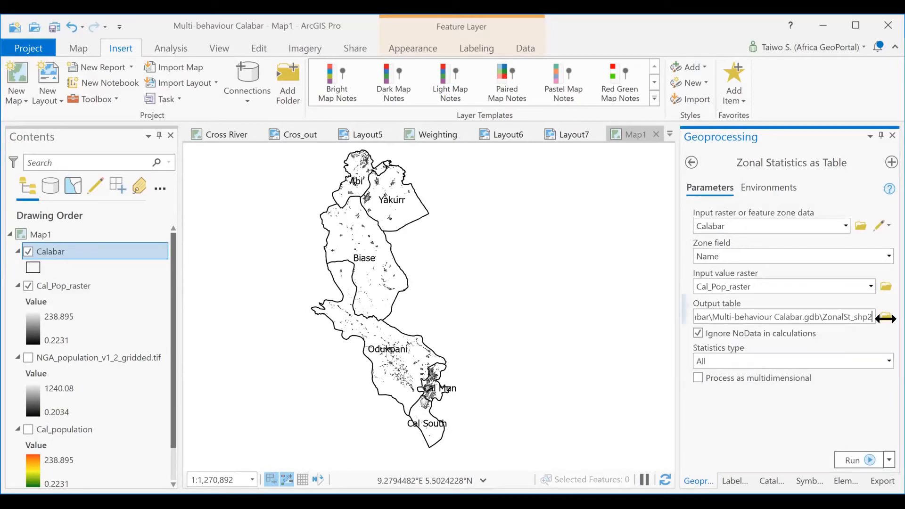
pyautogui.press('BackSpace')
pyautogui.press('BackSpace')
pyautogui.press('BackSpace')
pyautogui.press('BackSpace')
pyautogui.press('BackSpace')
pyautogui.press('BackSpace')
pyautogui.press('BackSpace')
pyautogui.press('BackSpace')
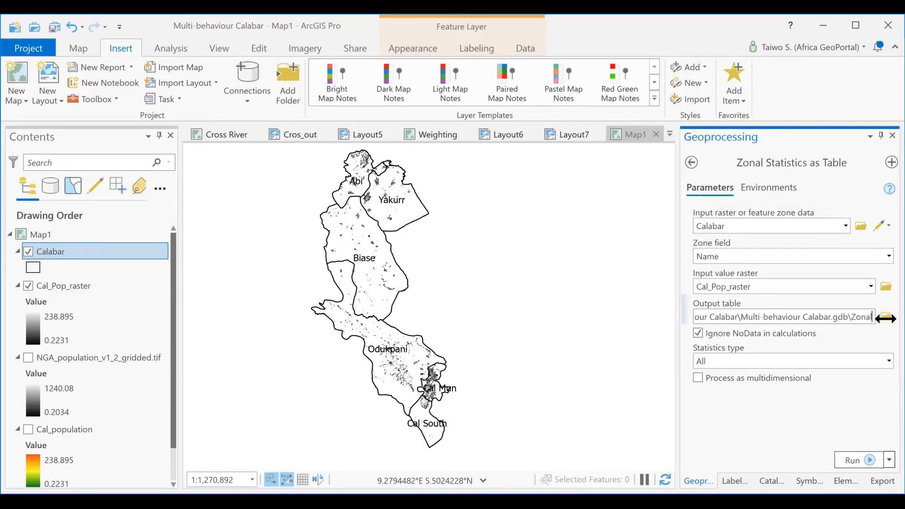
pyautogui.press('BackSpace')
pyautogui.press('BackSpace')
pyautogui.press('BackSpace')
pyautogui.press('BackSpace')
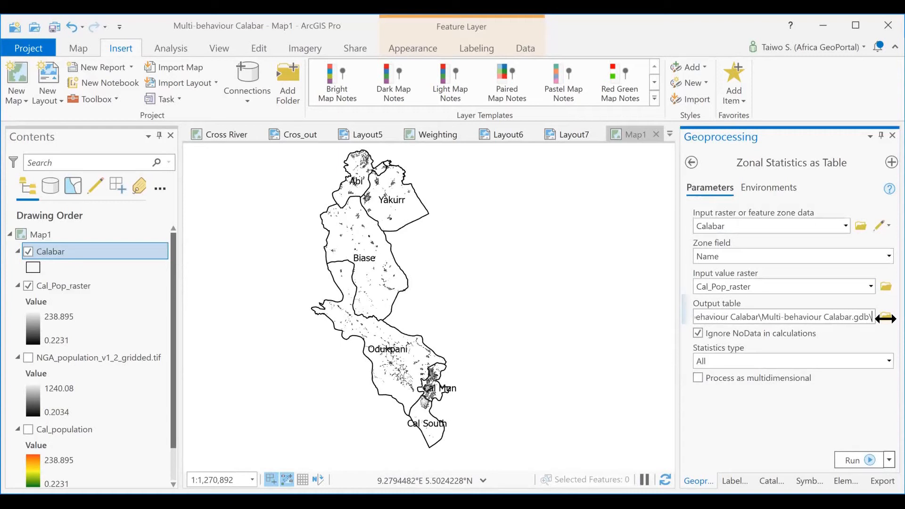
pyautogui.write('z')
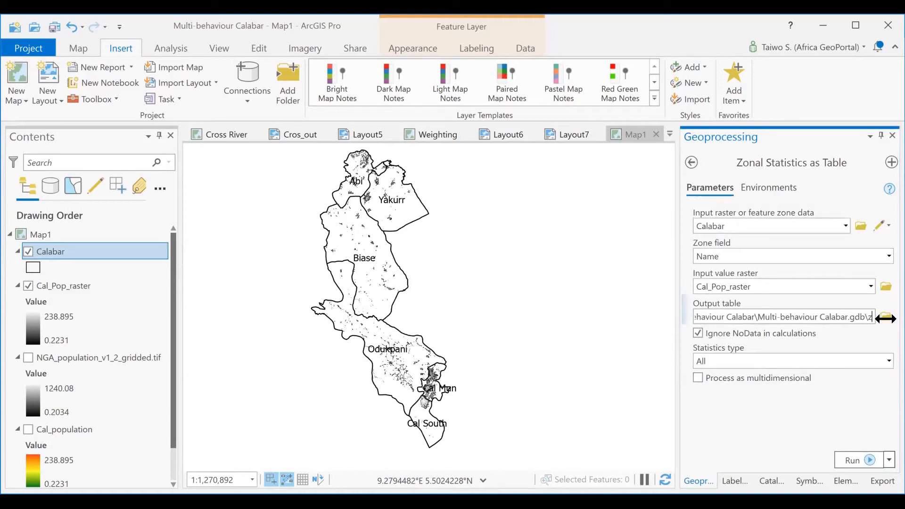
pyautogui.write('onal_cal')
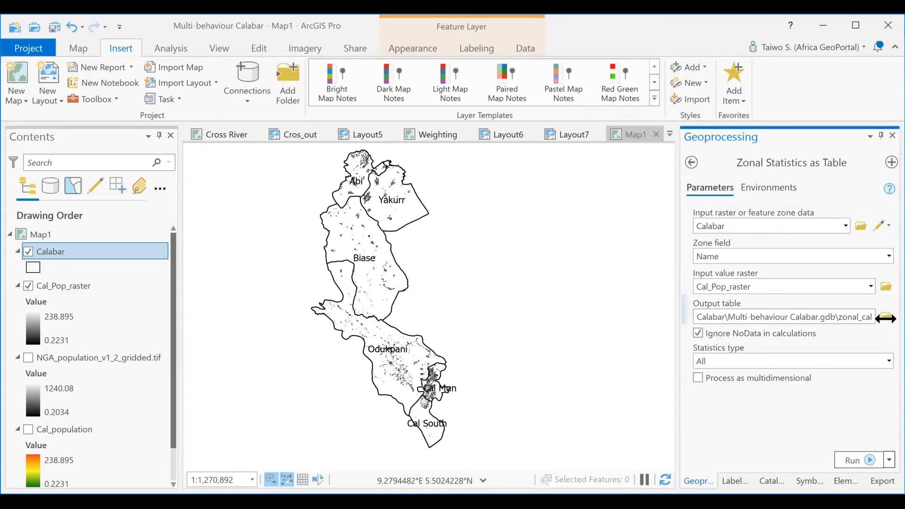
pyautogui.click(854, 461)
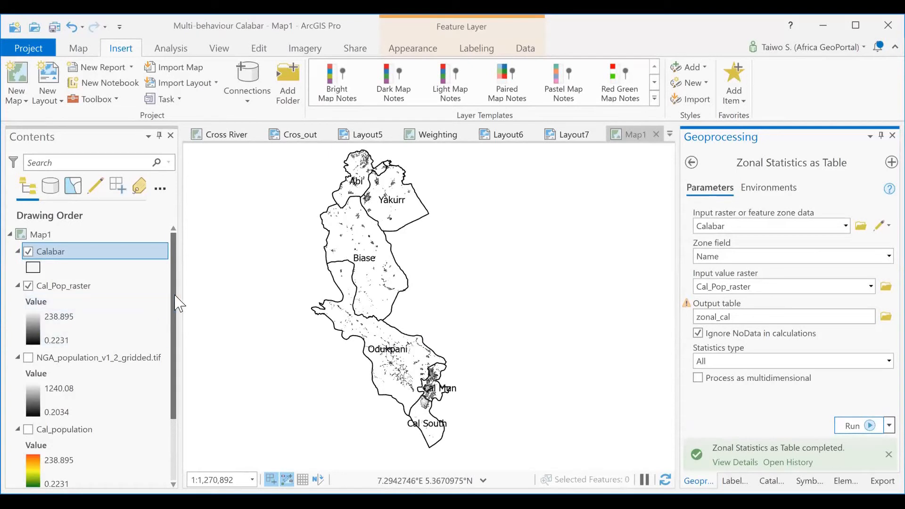
# - Open the zonal_cal standalone table, examine its statistics from COUNT through SUM for each area, and close it
pyautogui.scroll(-3, 175, 297)
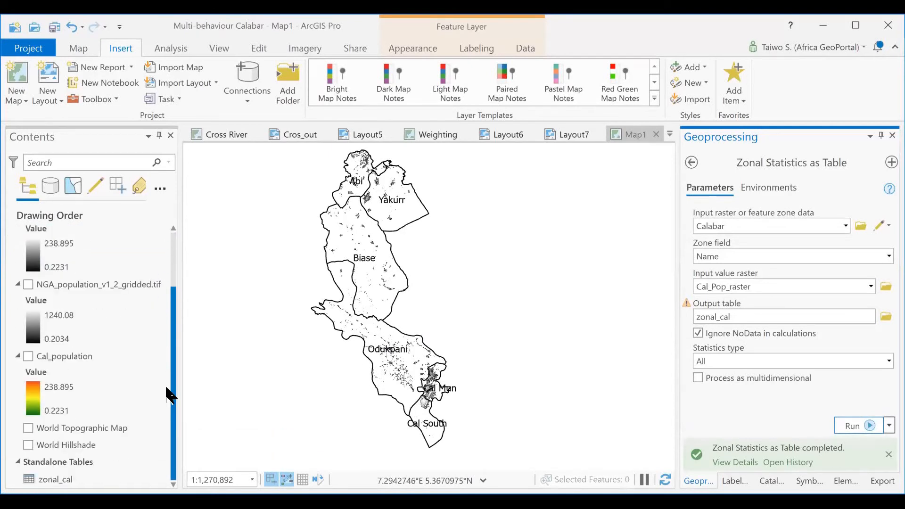
pyautogui.click(71, 479)
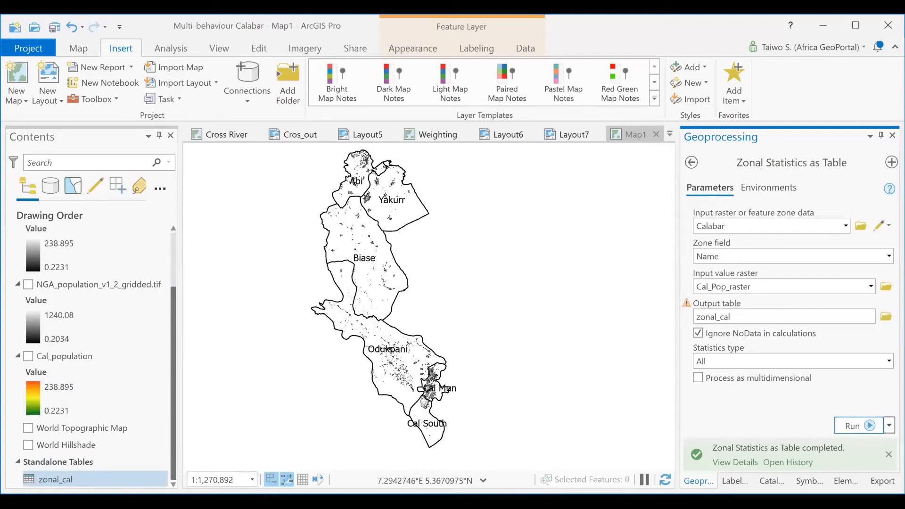
pyautogui.rightClick(60, 478)
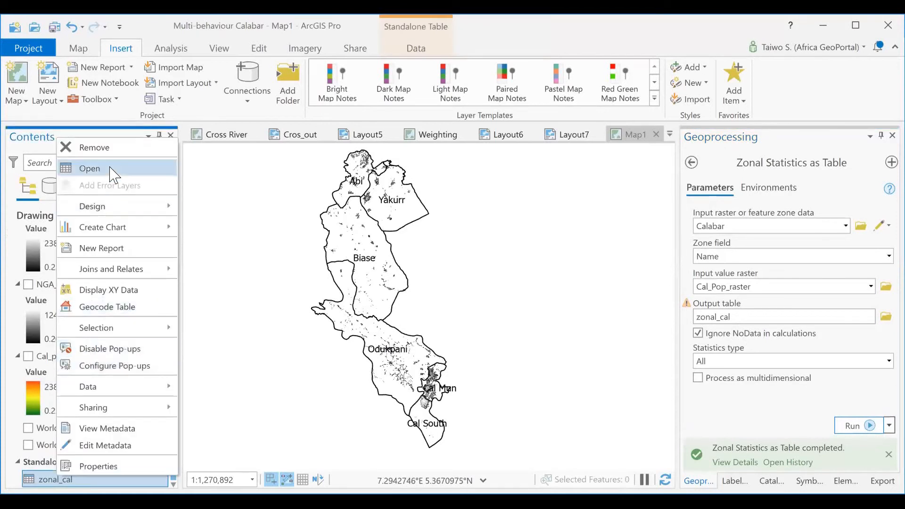
pyautogui.press('Return')
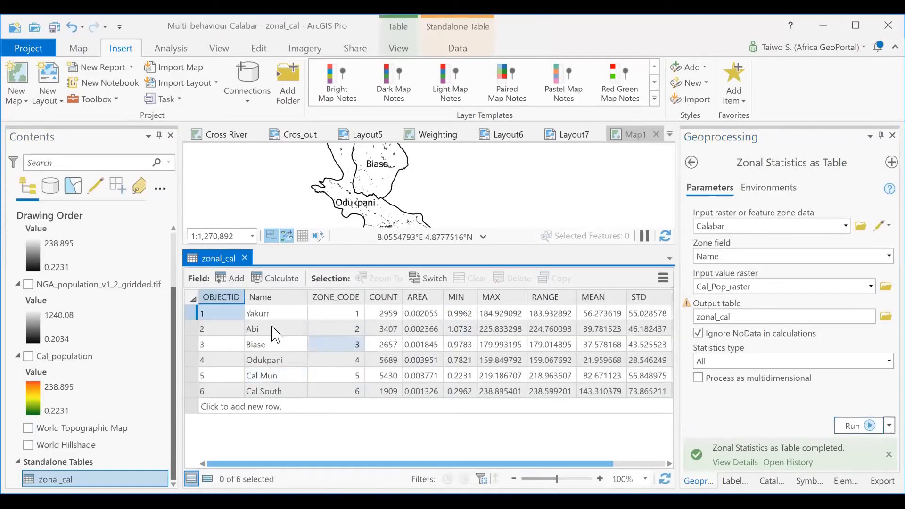
pyautogui.click(391, 315)
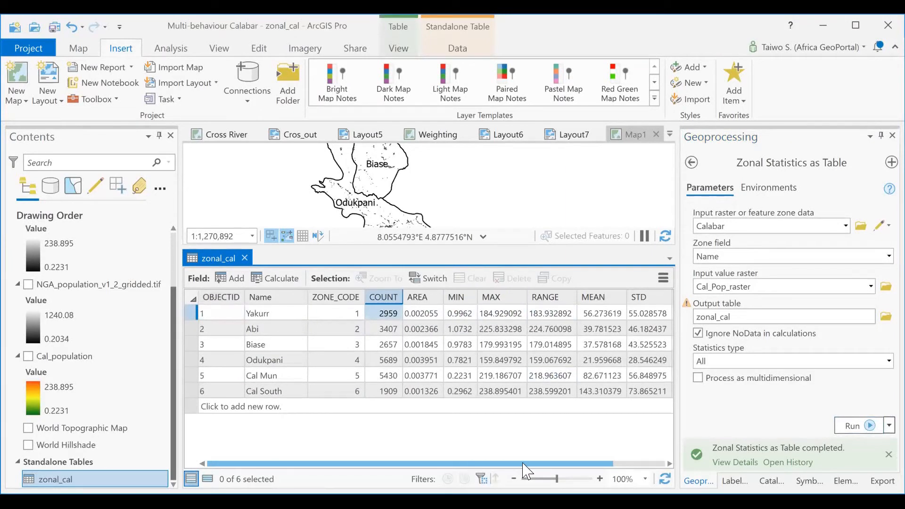
pyautogui.moveTo(550, 465); pyautogui.dragTo(602, 465)
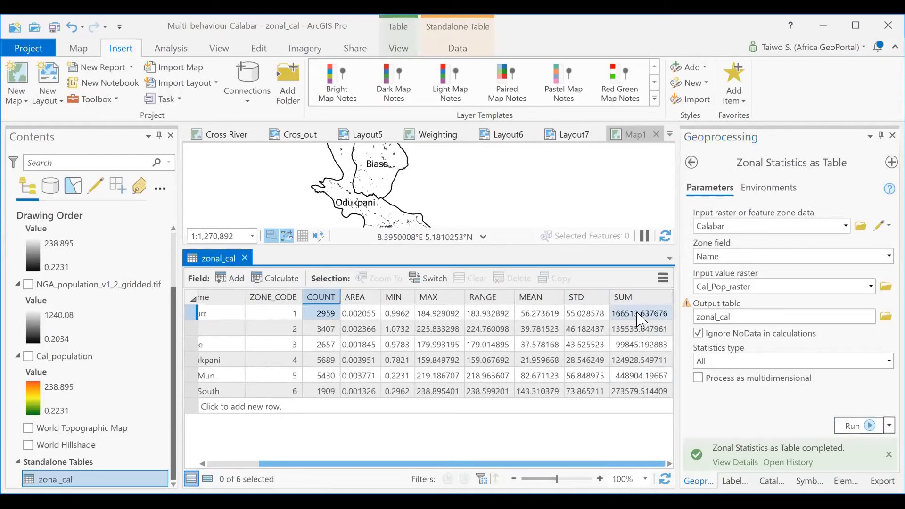
pyautogui.click(245, 258)
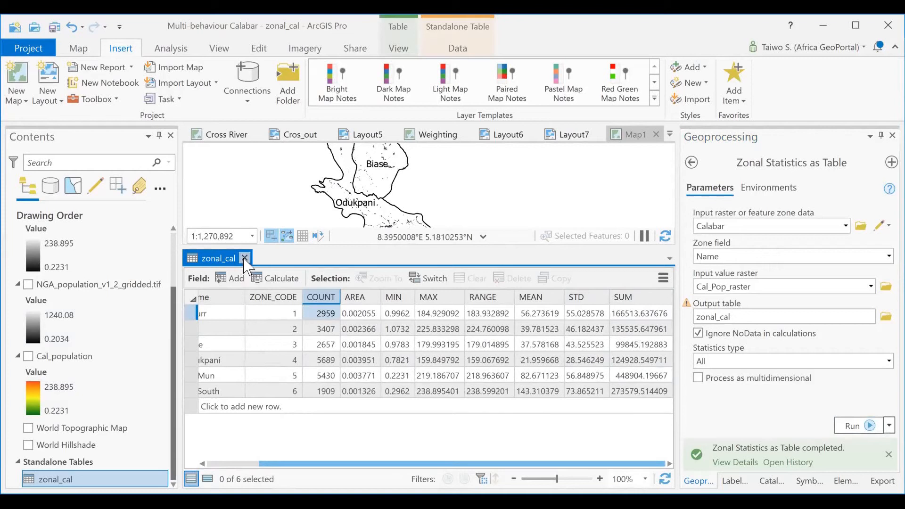
# - Start an Add Join on the Calabar layer and set its input join field to Name
pyautogui.moveTo(172, 361); pyautogui.dragTo(174, 274)
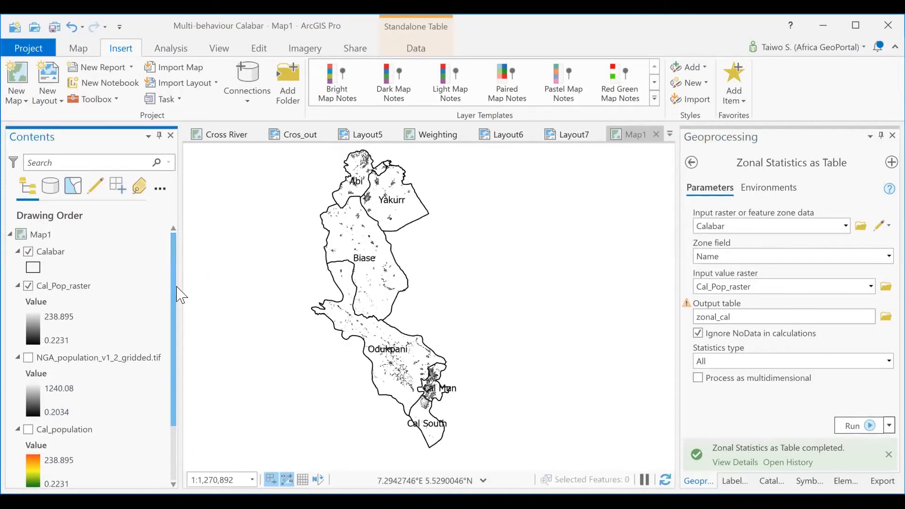
pyautogui.scroll(-3, 128, 449)
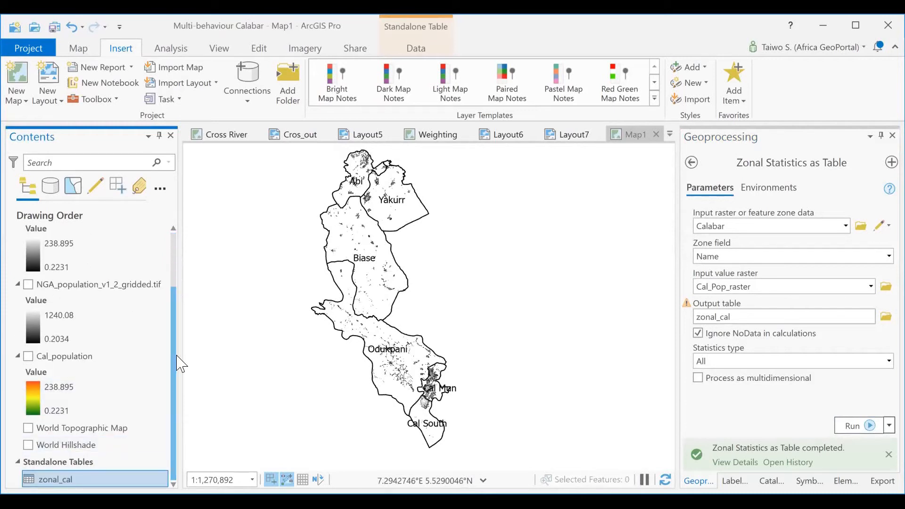
pyautogui.scroll(4, 177, 312)
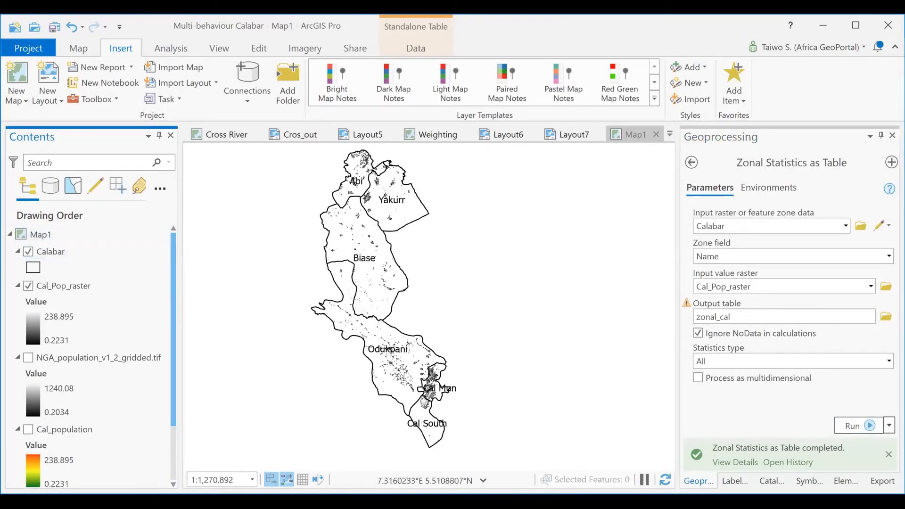
pyautogui.click(63, 254)
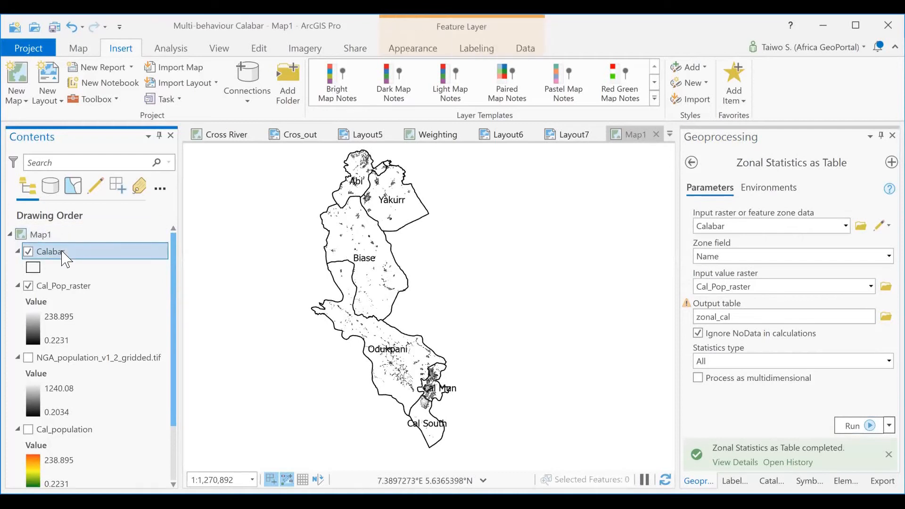
pyautogui.rightClick(63, 255)
pyautogui.moveTo(159, 278)
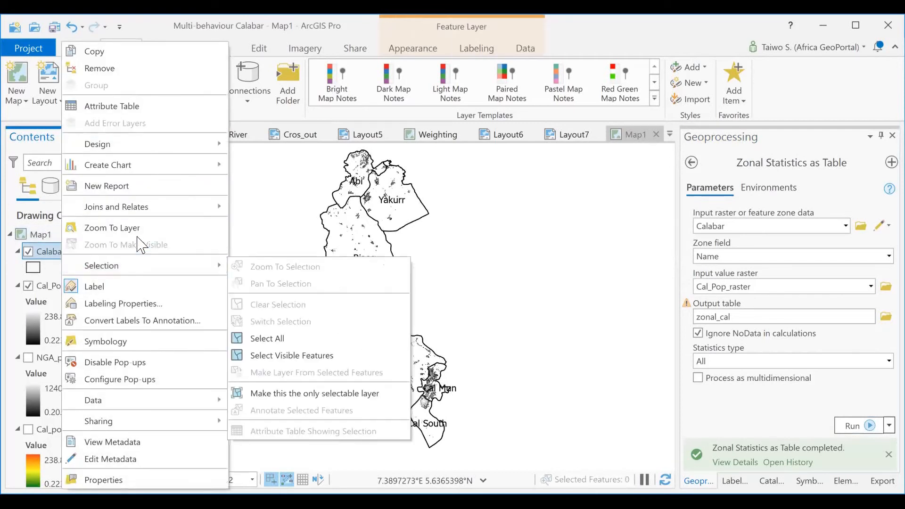
pyautogui.moveTo(141, 213)
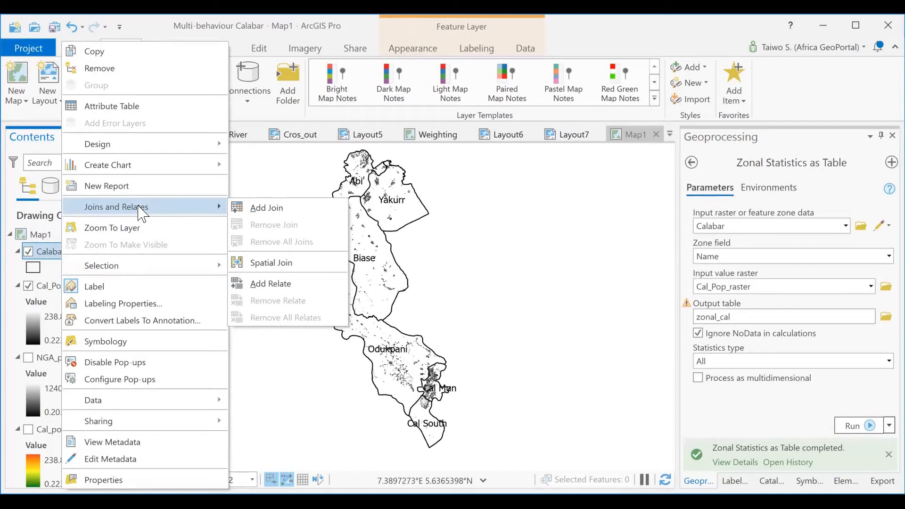
pyautogui.click(266, 208)
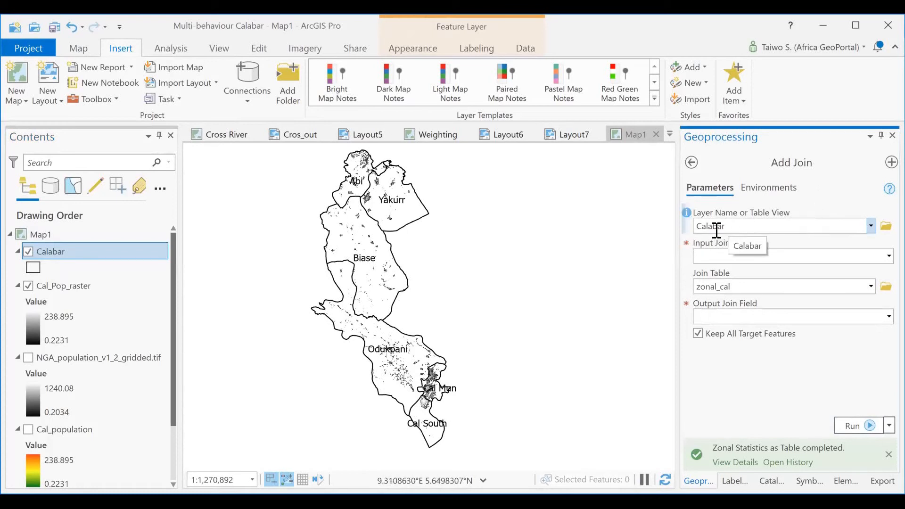
pyautogui.click(874, 258)
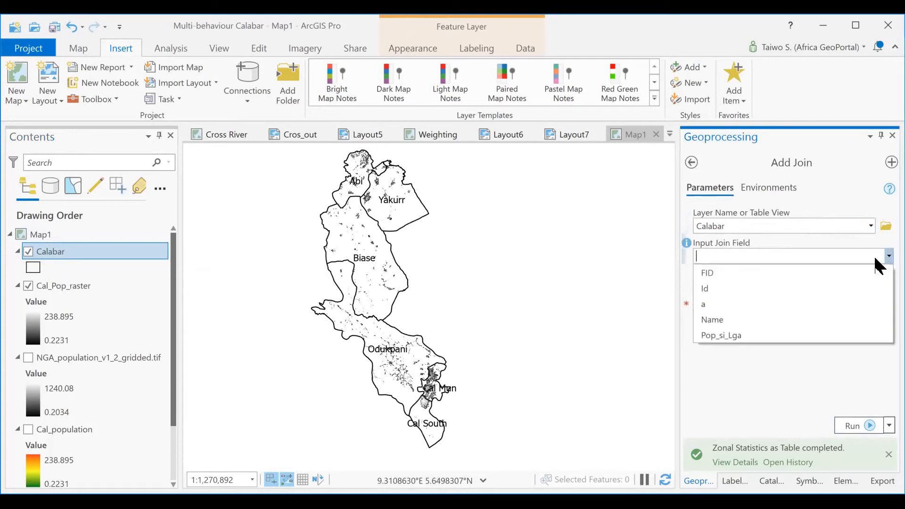
pyautogui.click(723, 321)
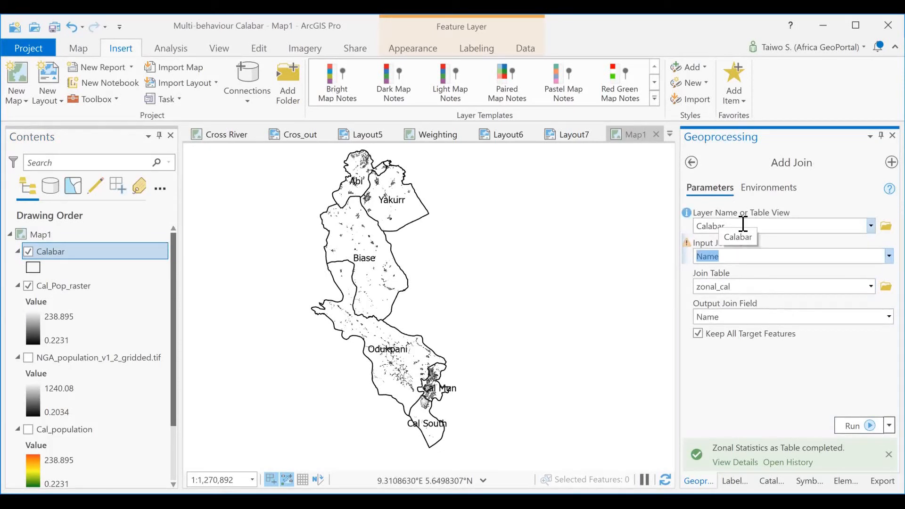
# - Use zonal_cal as the join table with Name as the output join field, keep all target features, and run the join
pyautogui.click(732, 258)
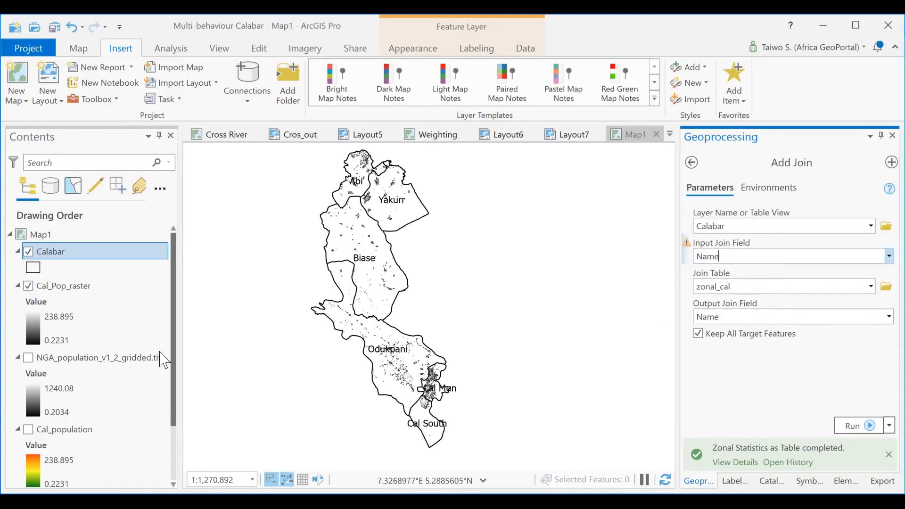
pyautogui.scroll(-3, 178, 392)
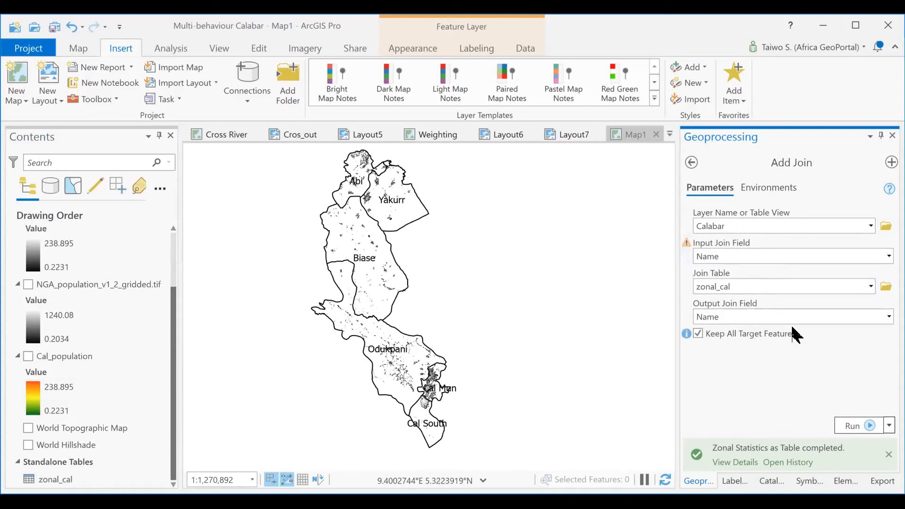
pyautogui.click(875, 321)
pyautogui.click(876, 320)
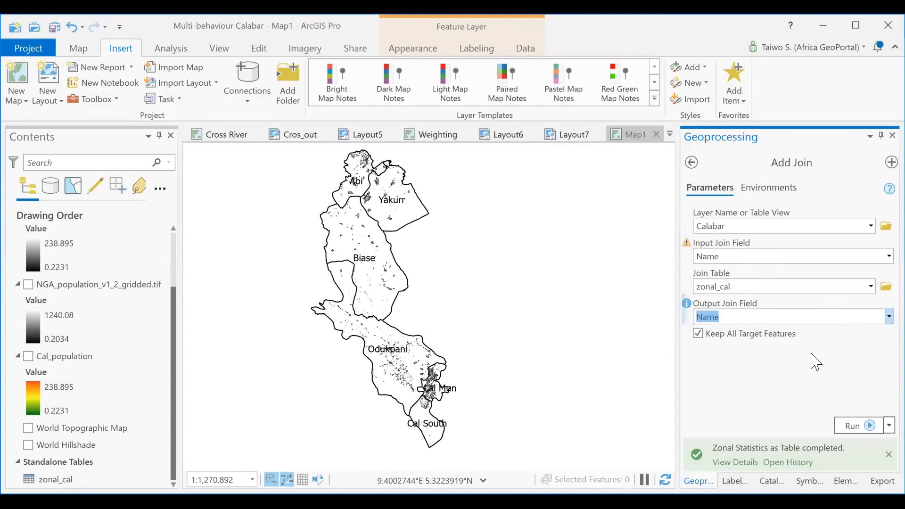
pyautogui.click(848, 427)
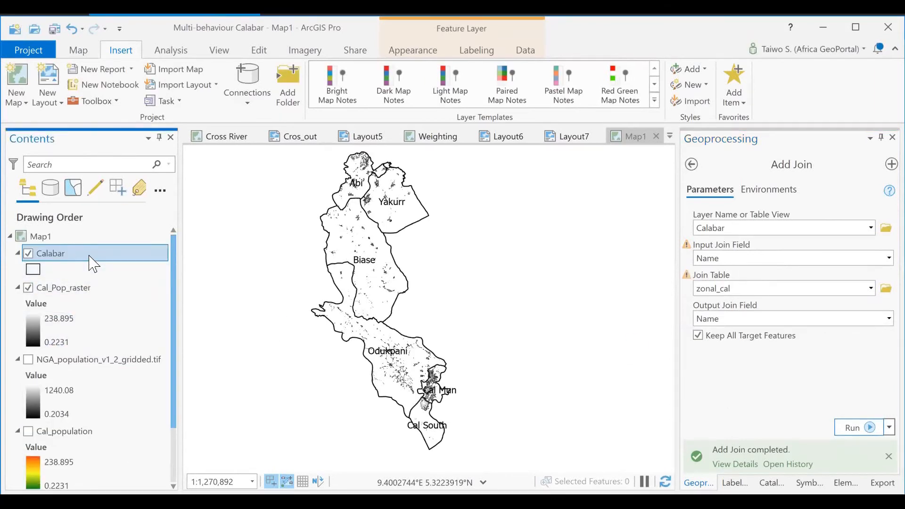
# - Open the Calabar attribute table, compare the Pop_si_Lga values with the joined SUM field for each area, and close it
pyautogui.rightClick(89, 253)
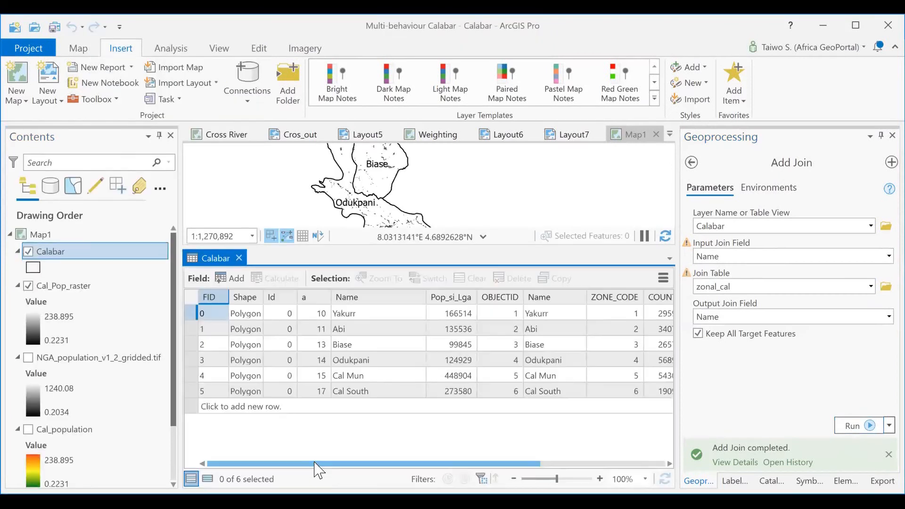
pyautogui.moveTo(390, 466); pyautogui.dragTo(572, 473)
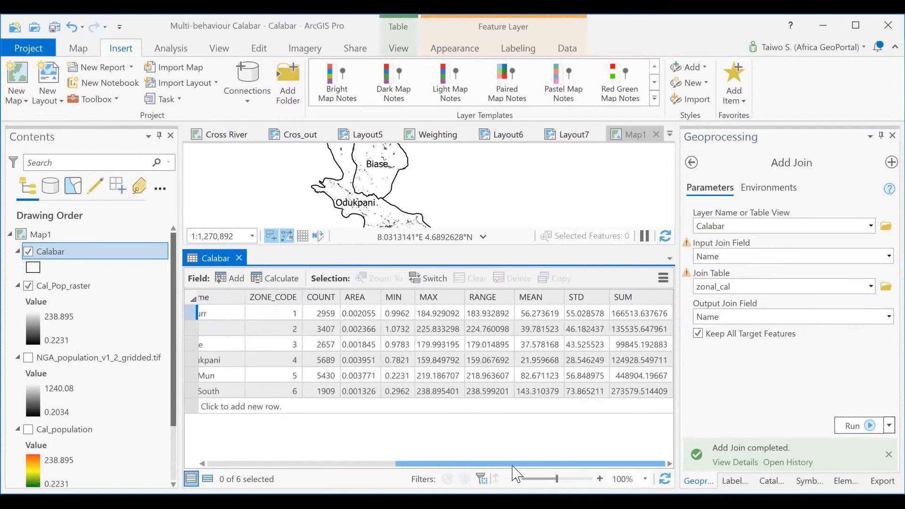
pyautogui.moveTo(490, 464); pyautogui.dragTo(256, 454)
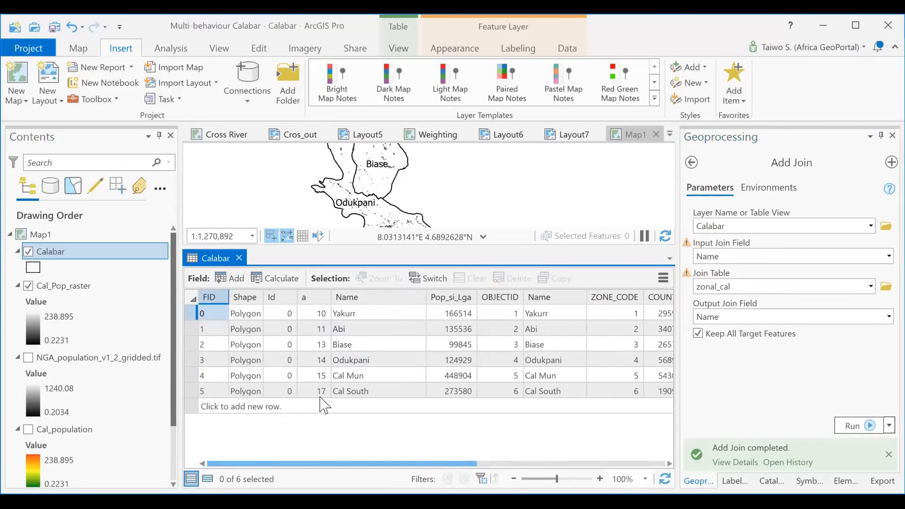
pyautogui.moveTo(315, 465); pyautogui.dragTo(575, 465)
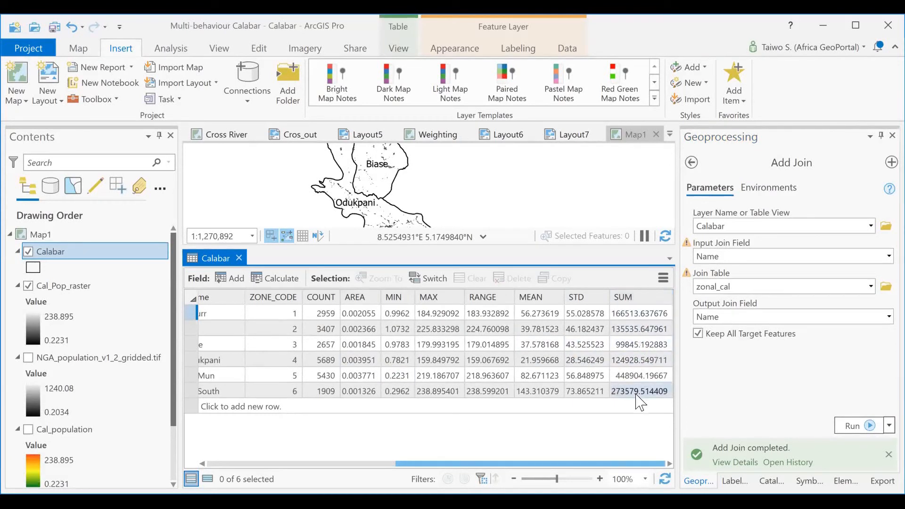
pyautogui.rightClick(634, 301)
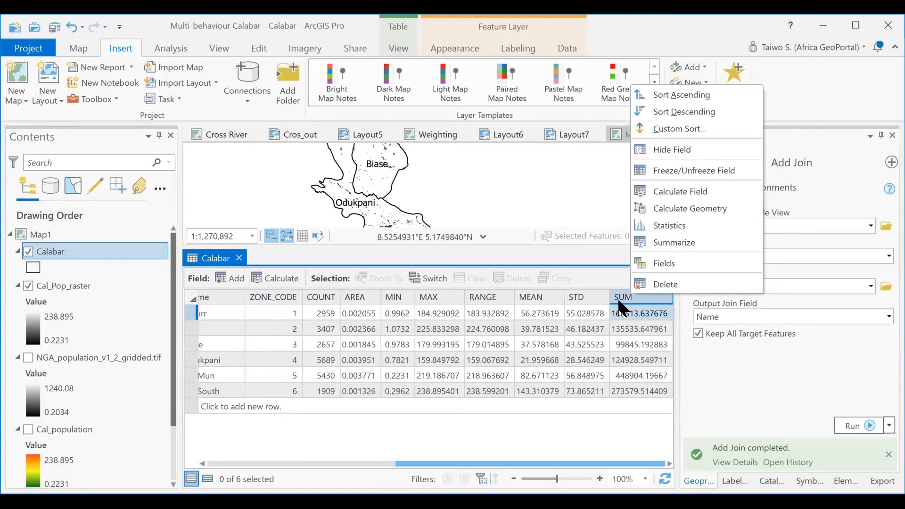
pyautogui.click(619, 296)
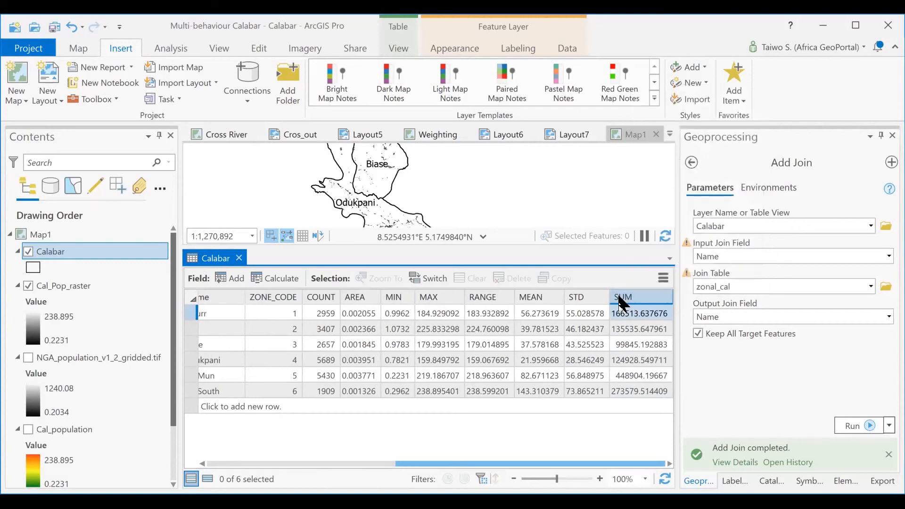
pyautogui.click(239, 258)
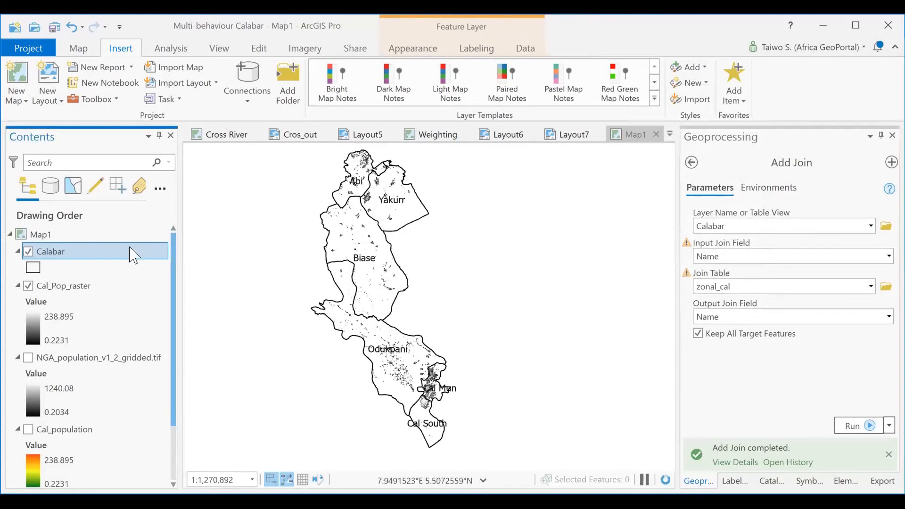
# - Open the symbology settings of the Calabar layer and bring up its appearance options
pyautogui.rightClick(70, 260)
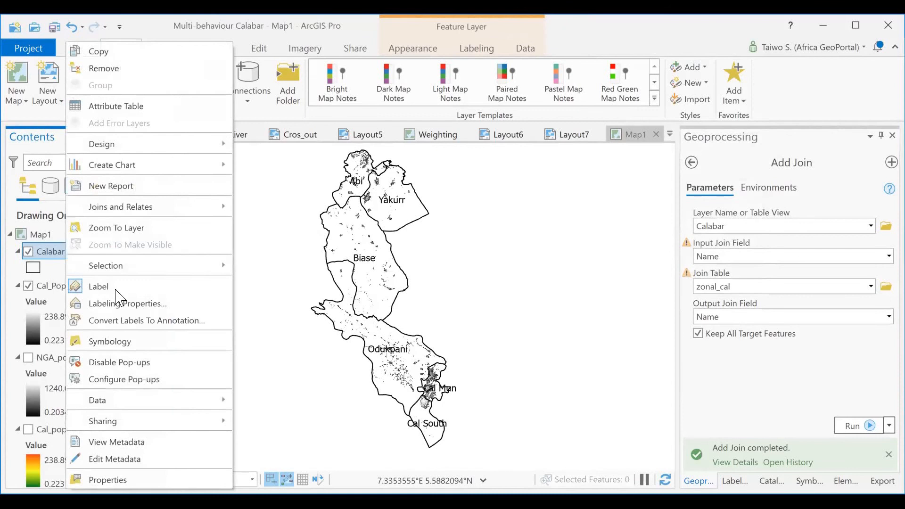
pyautogui.click(124, 349)
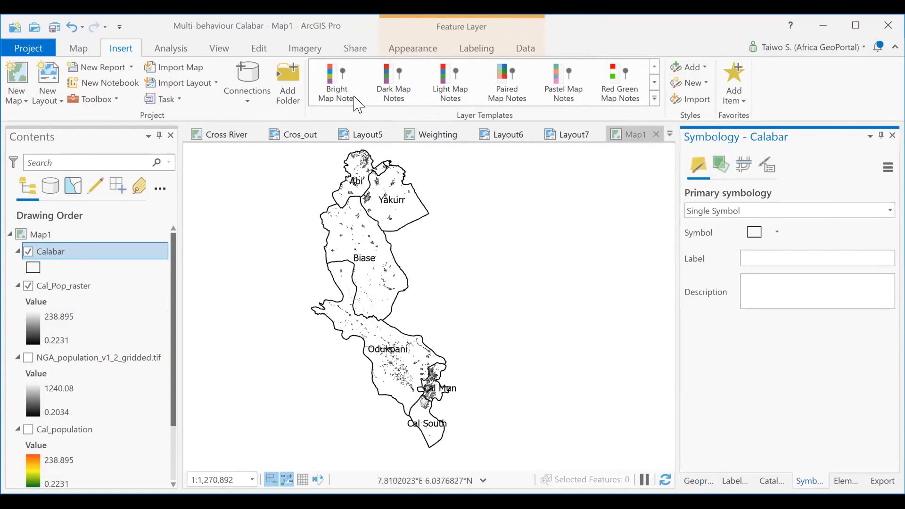
pyautogui.click(408, 49)
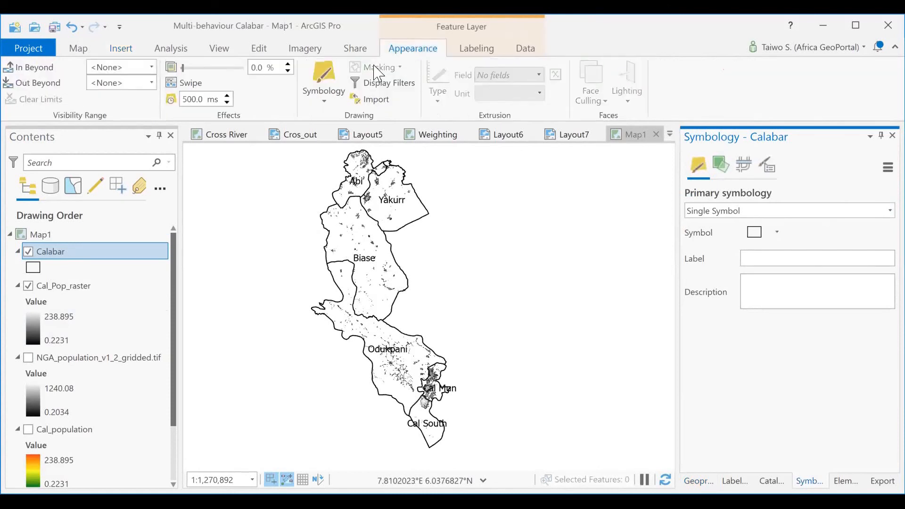
# - Symbolize the Calabar layer with Unique Values based on the joined SUM field
pyautogui.click(324, 89)
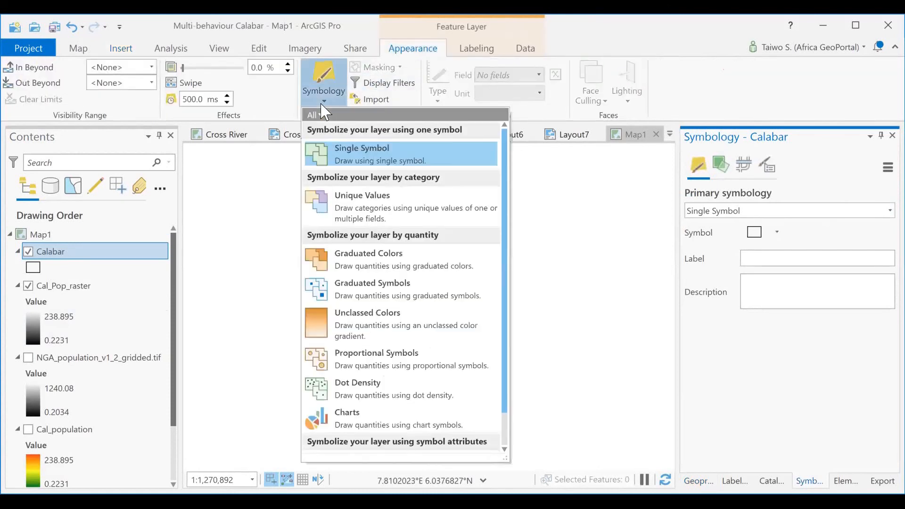
pyautogui.click(369, 209)
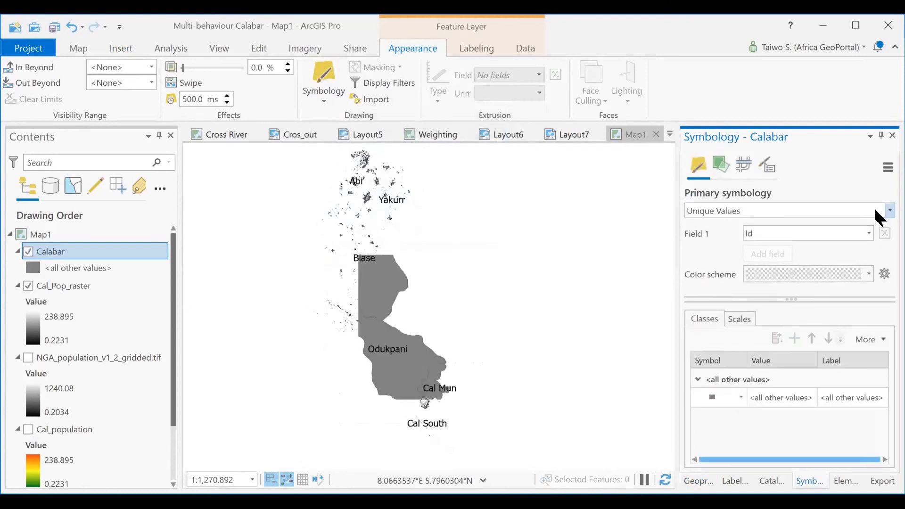
pyautogui.click(887, 211)
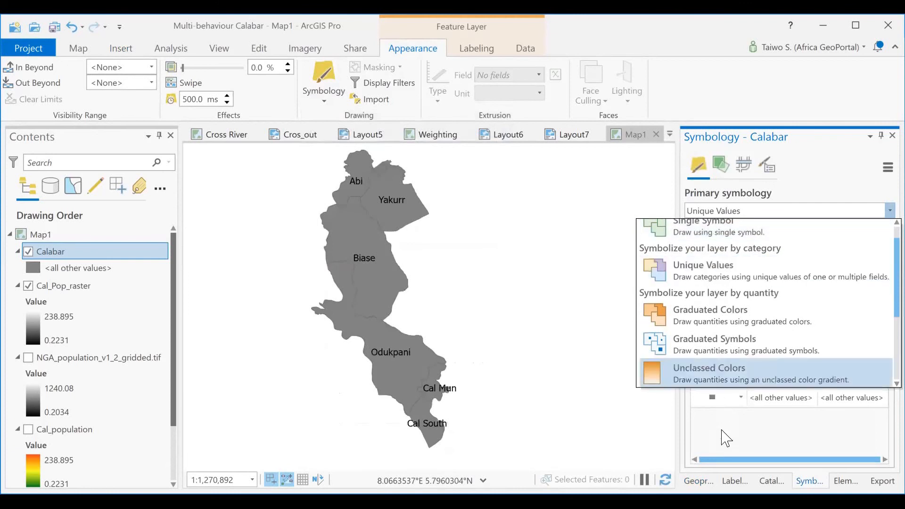
pyautogui.click(722, 431)
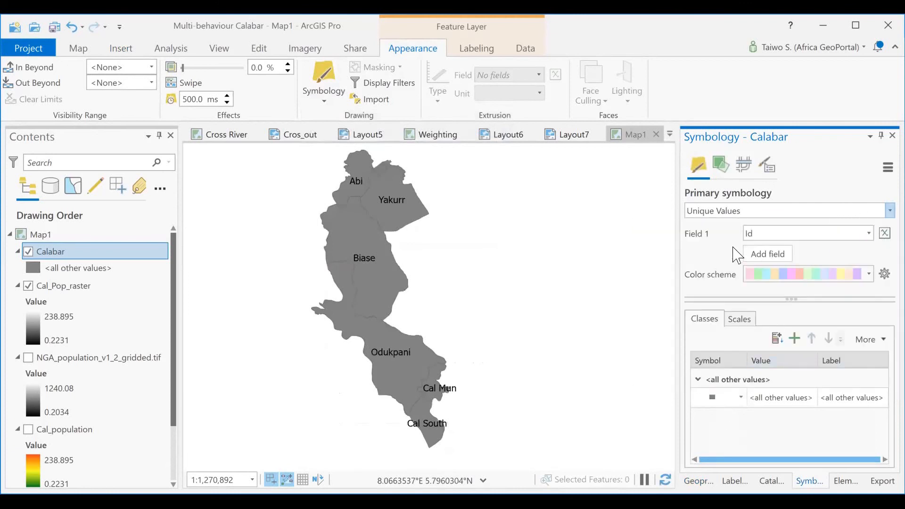
pyautogui.click(869, 235)
pyautogui.scroll(-3, 796, 330)
pyautogui.click(761, 391)
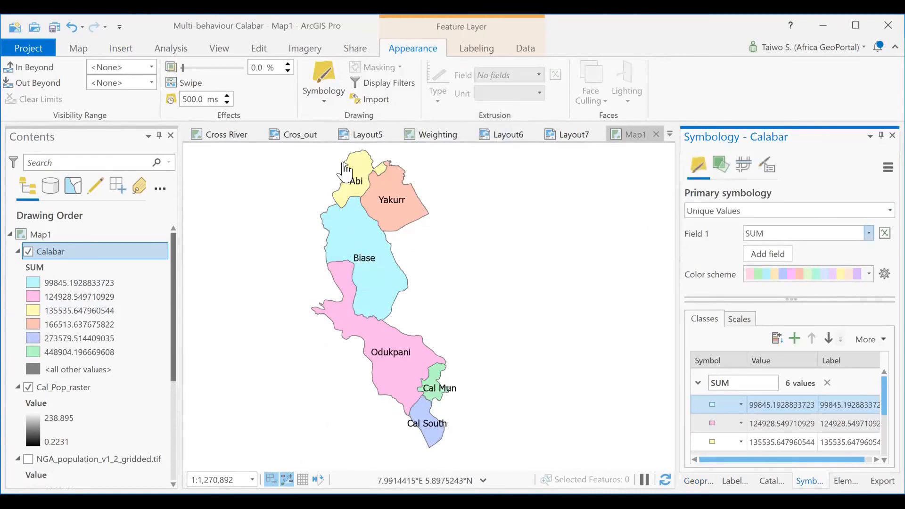
# - Symbolize the Calabar layer with Graduated Colors based on the SUM field
pyautogui.click(324, 97)
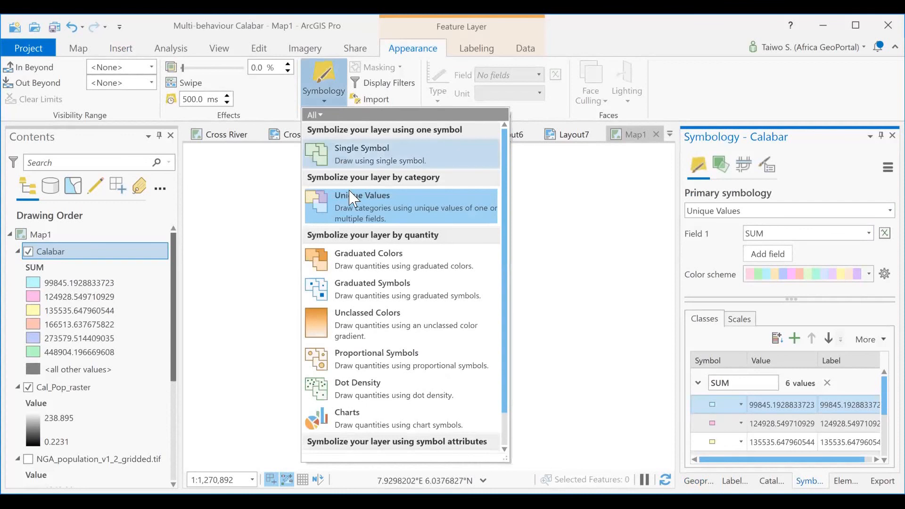
pyautogui.click(360, 266)
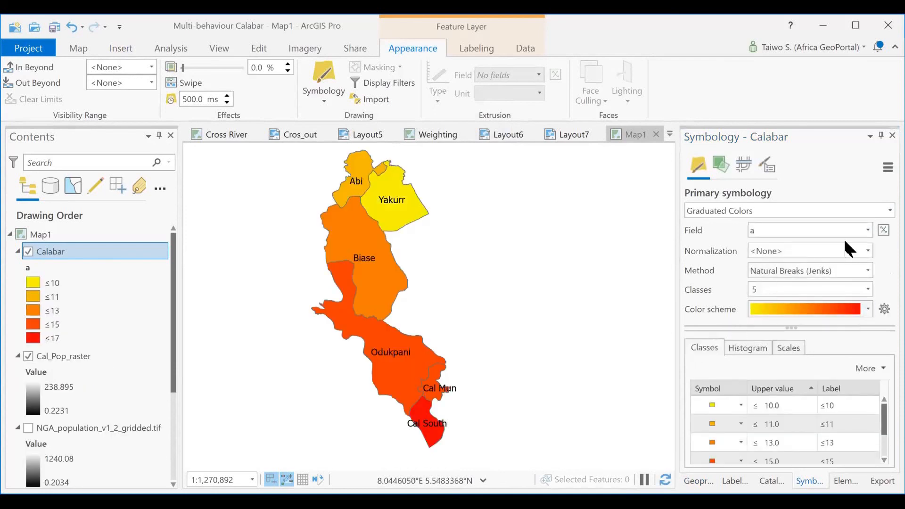
pyautogui.click(869, 230)
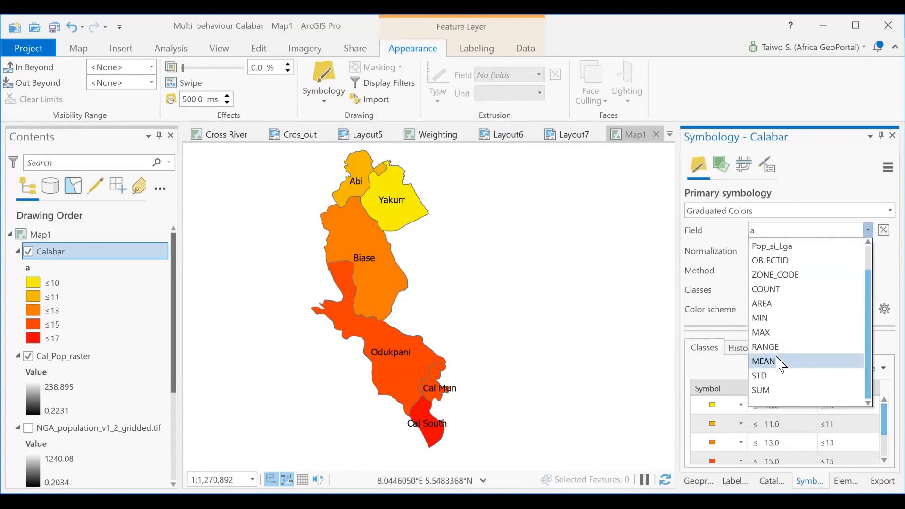
pyautogui.click(772, 392)
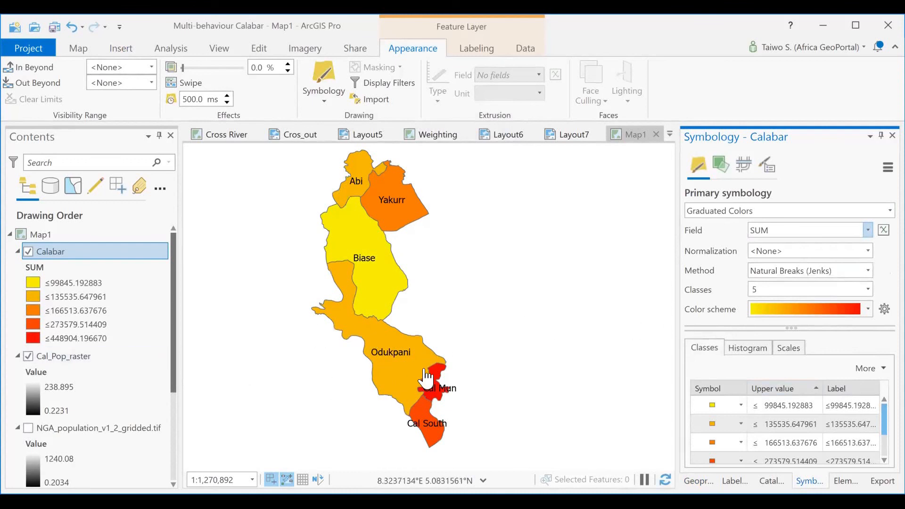
# - Examine the graduated population map around Cal Mun, hiding and reshowing the Calabar layer to compare it with Cal_Pop_raster
pyautogui.scroll(2, 438, 381)
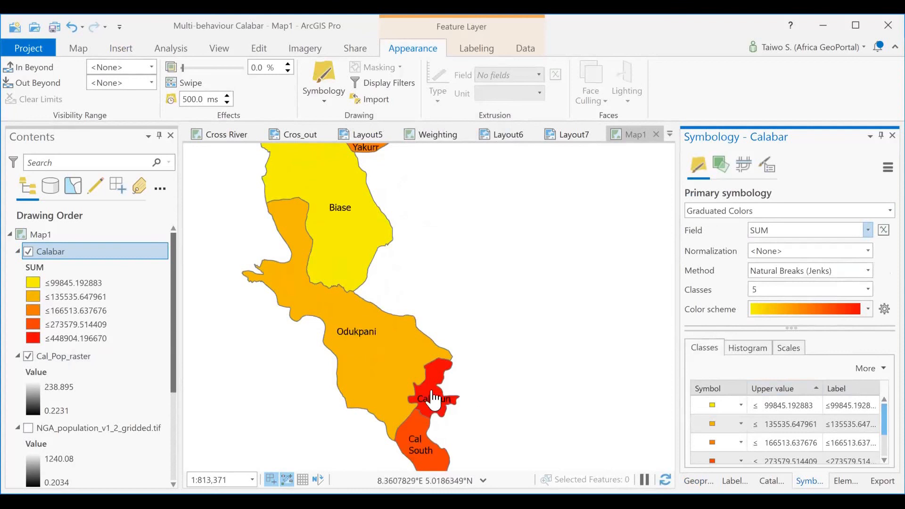
pyautogui.scroll(-2, 433, 399)
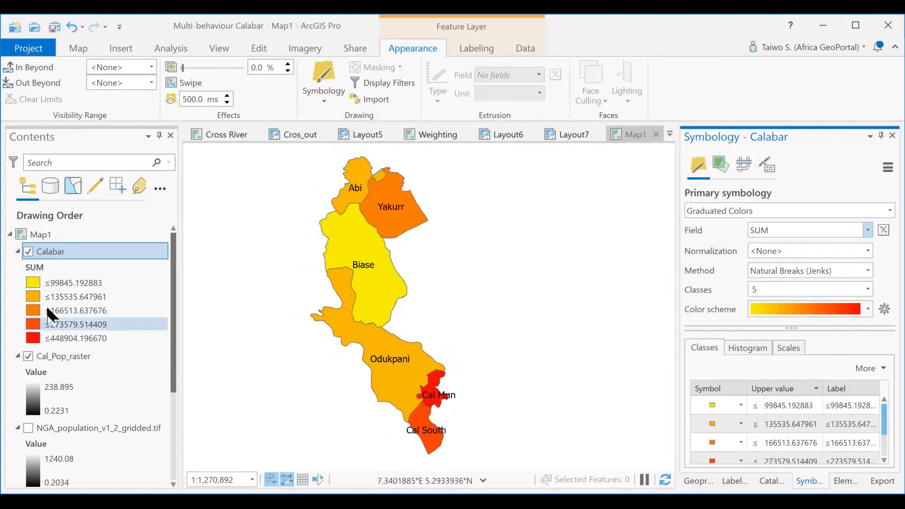
pyautogui.click(29, 252)
pyautogui.scroll(-3, 75, 345)
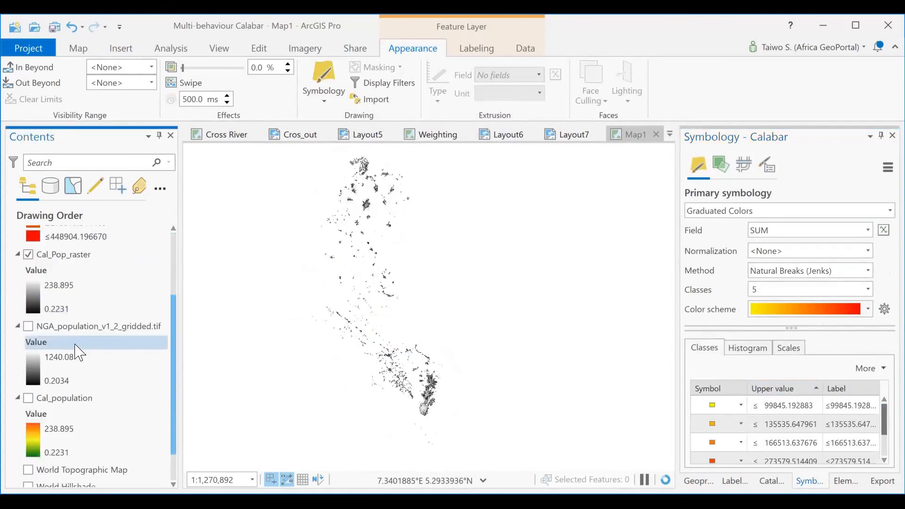
pyautogui.scroll(3, 68, 259)
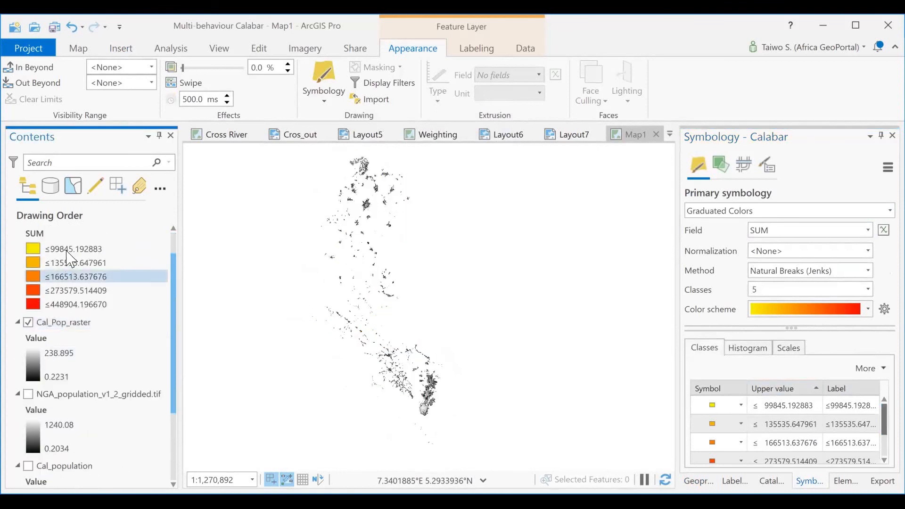
pyautogui.scroll(2, 52, 278)
pyautogui.click(29, 251)
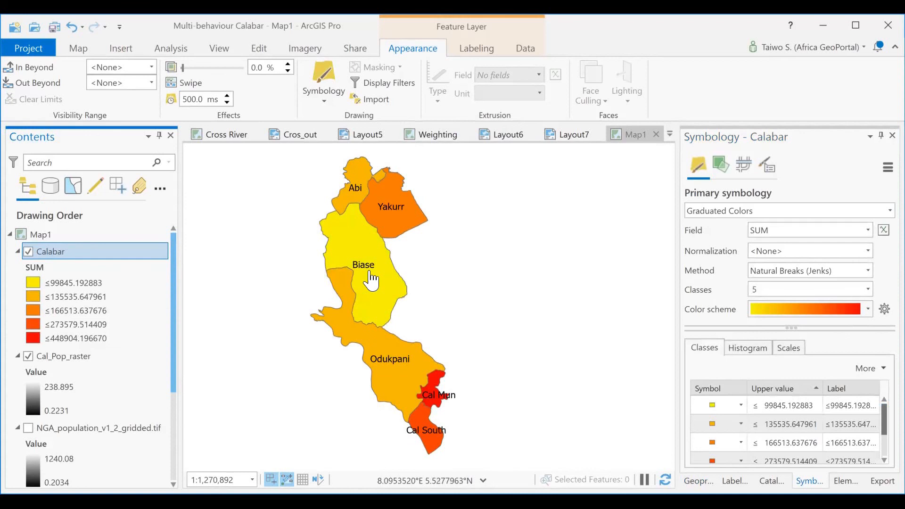
pyautogui.scroll(3, 422, 394)
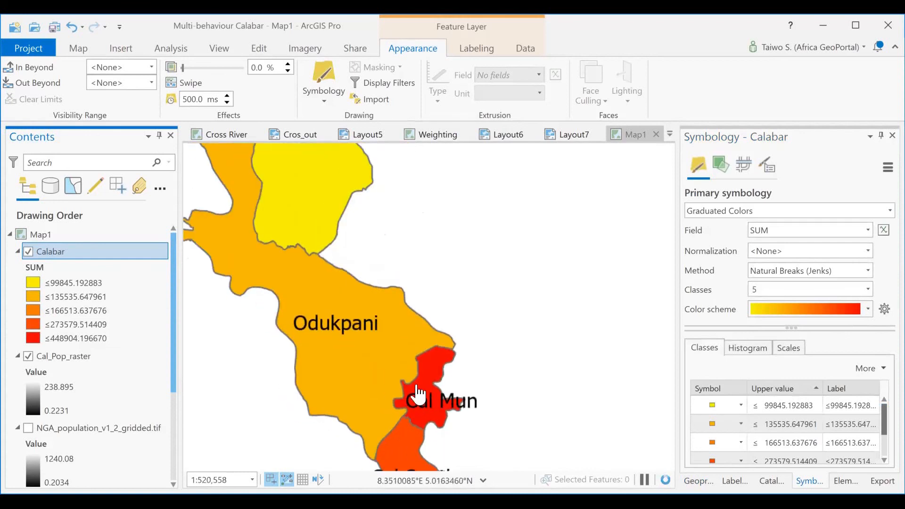
pyautogui.scroll(-2, 417, 395)
pyautogui.scroll(-1, 414, 397)
pyautogui.moveTo(361, 323); pyautogui.dragTo(415, 322)
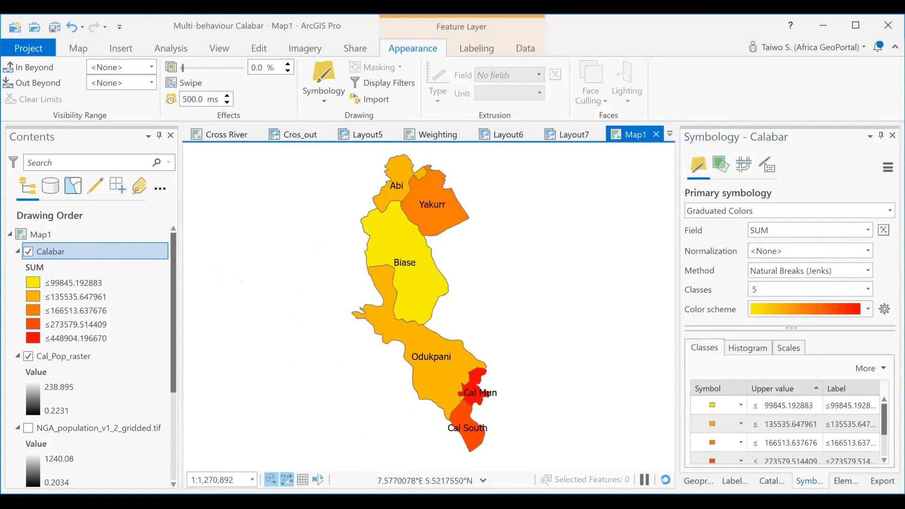